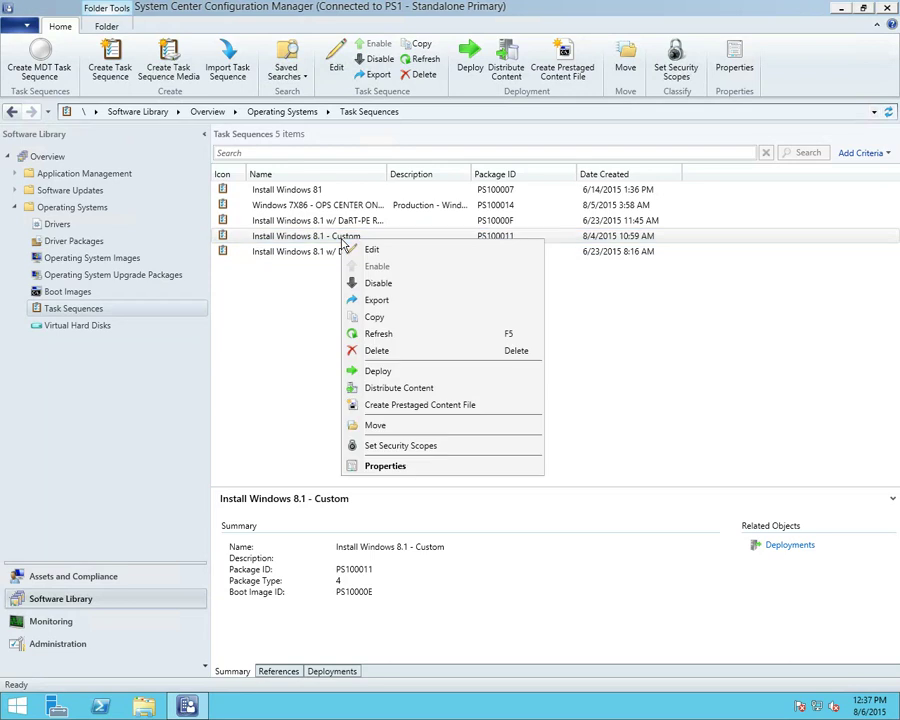
# Open the Install Windows 8.1 - Custom task sequence for editing and show the settings of its Apply Operating System step.
pyautogui.click(376, 246)
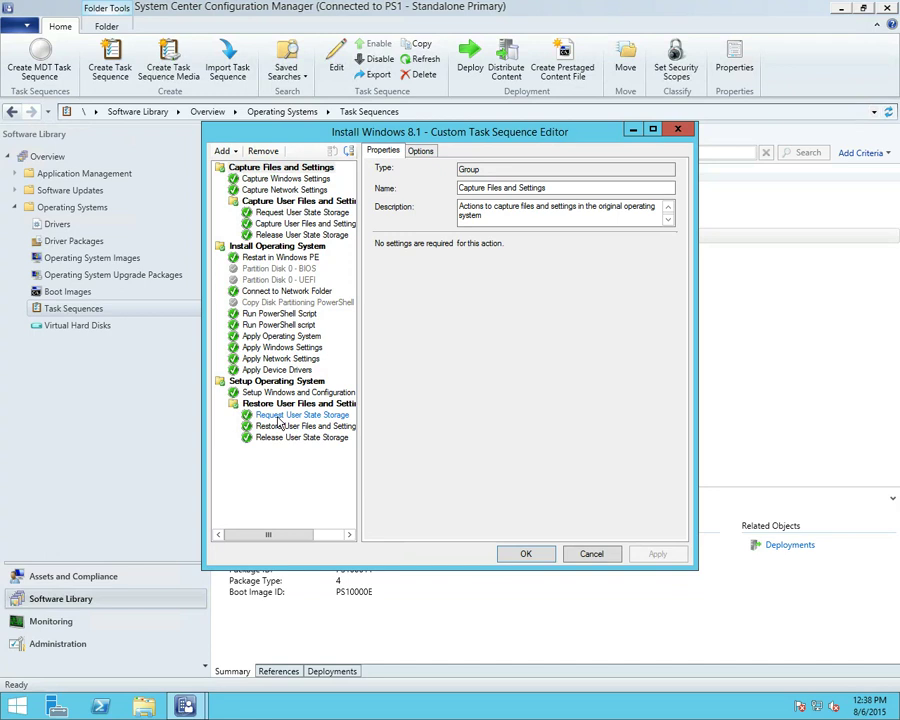
pyautogui.click(305, 338)
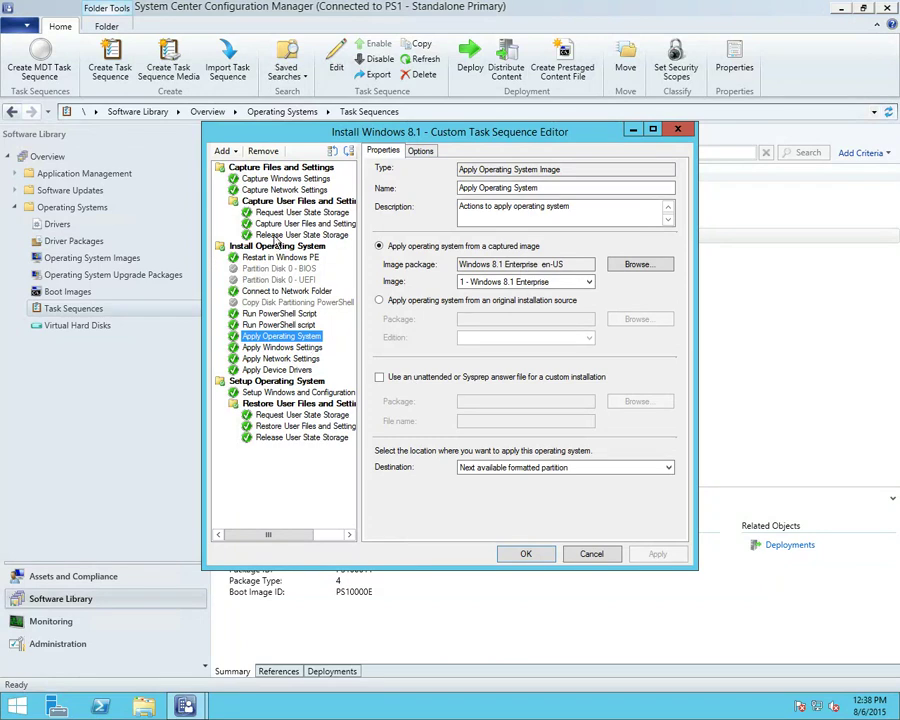
# Add an Apply Data Image step below Apply Operating System and remove it again.
pyautogui.click(223, 151)
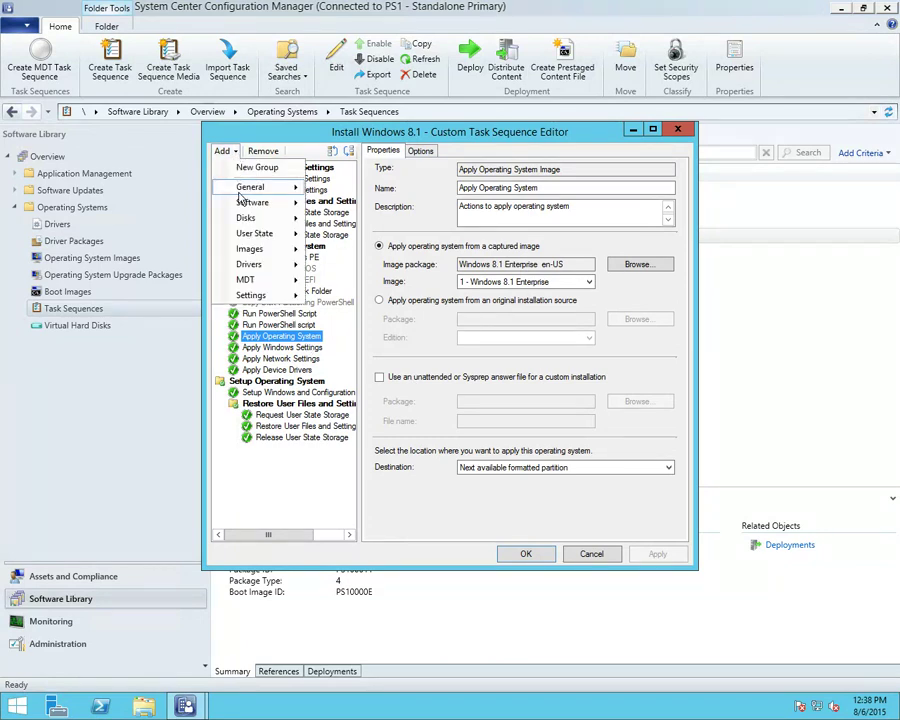
pyautogui.moveTo(250, 249)
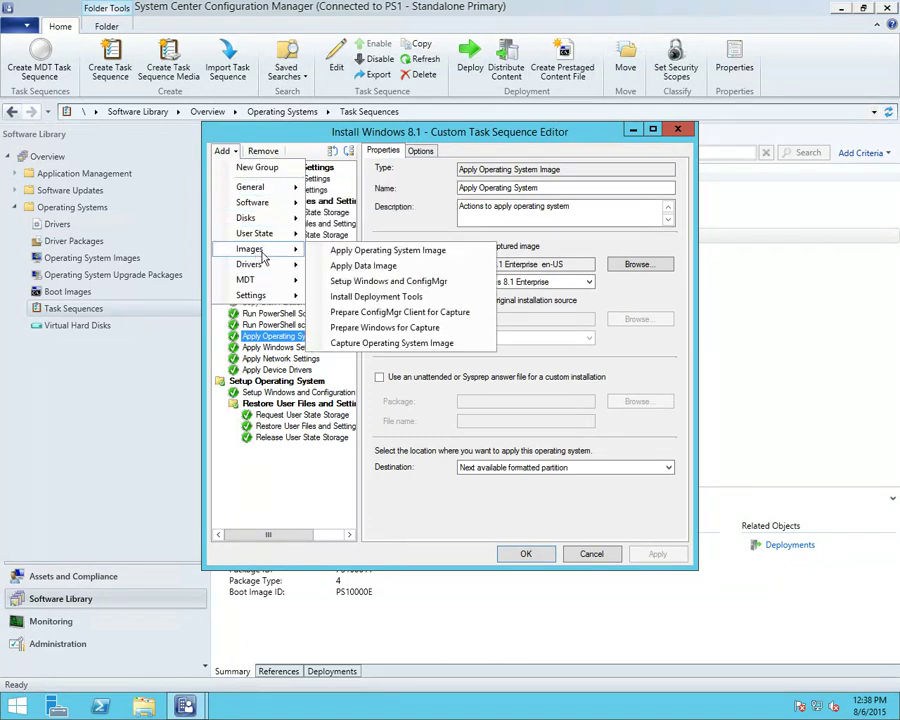
pyautogui.click(345, 266)
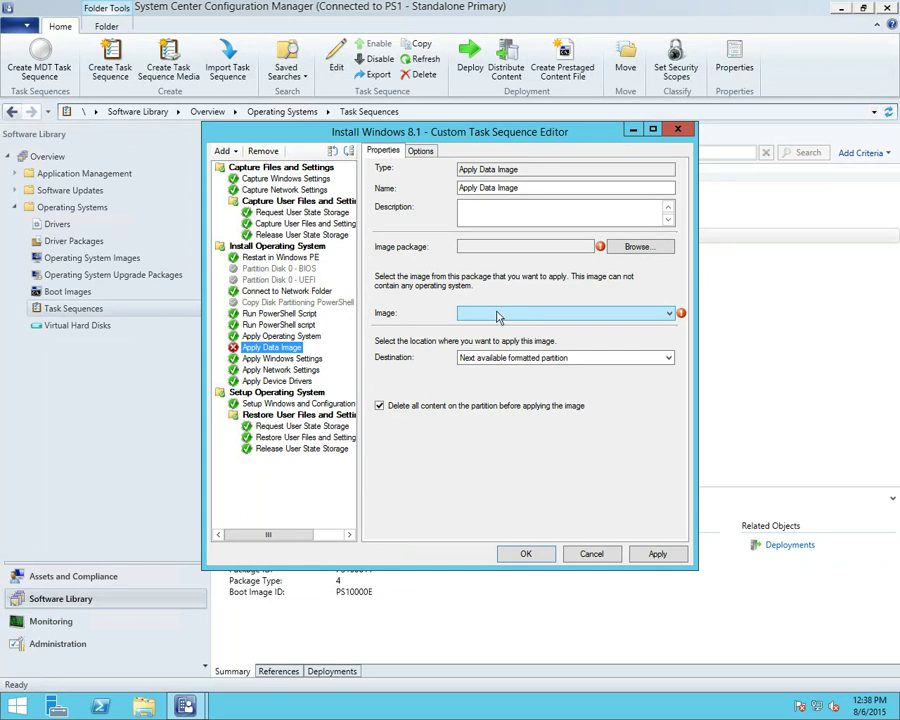
pyautogui.click(264, 150)
pyautogui.click(484, 345)
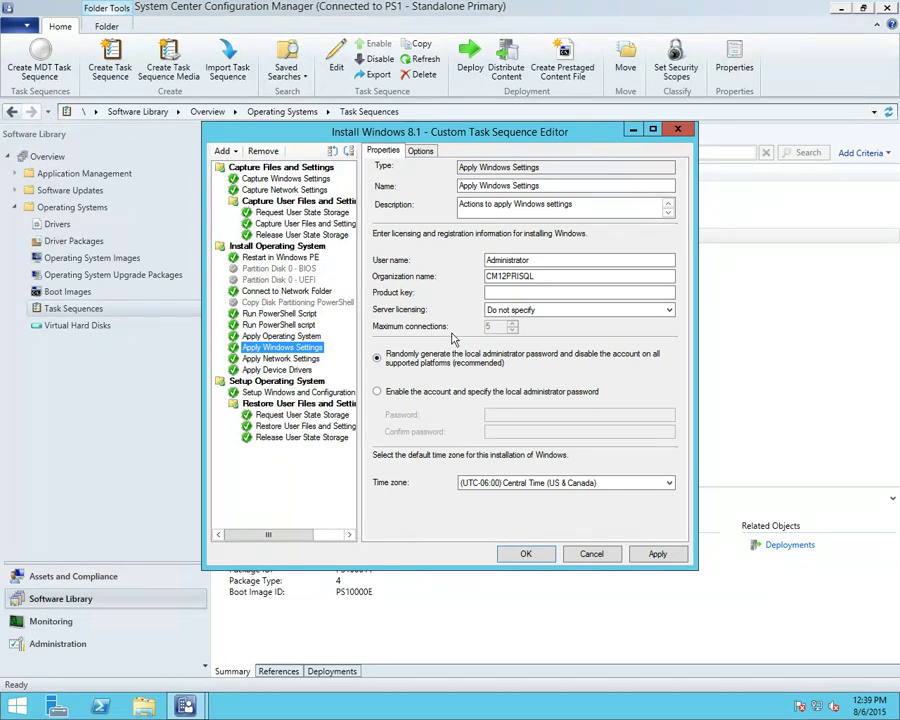
# Review the Setup Windows and Configuration Manager step and both Partition Disk 0 steps, including the UEFI step's run conditions and available condition types.
pyautogui.click(333, 395)
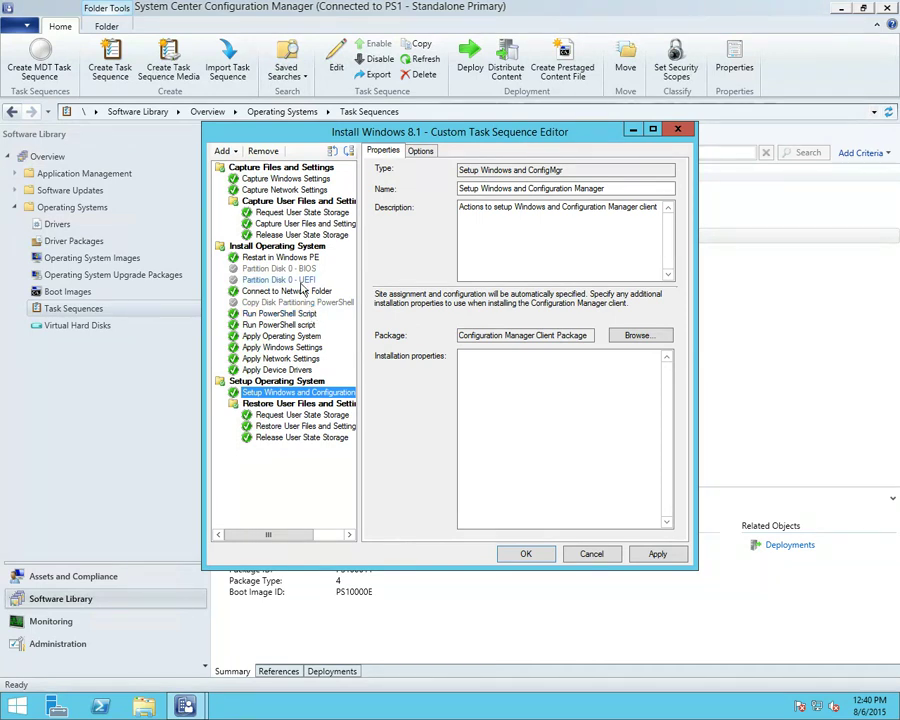
pyautogui.click(280, 269)
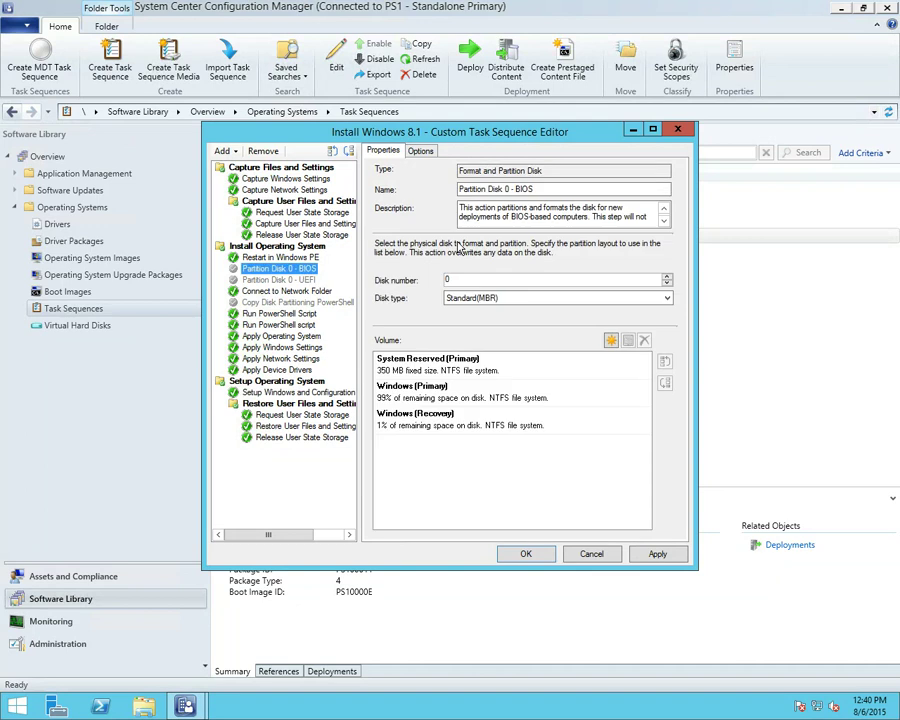
pyautogui.click(280, 280)
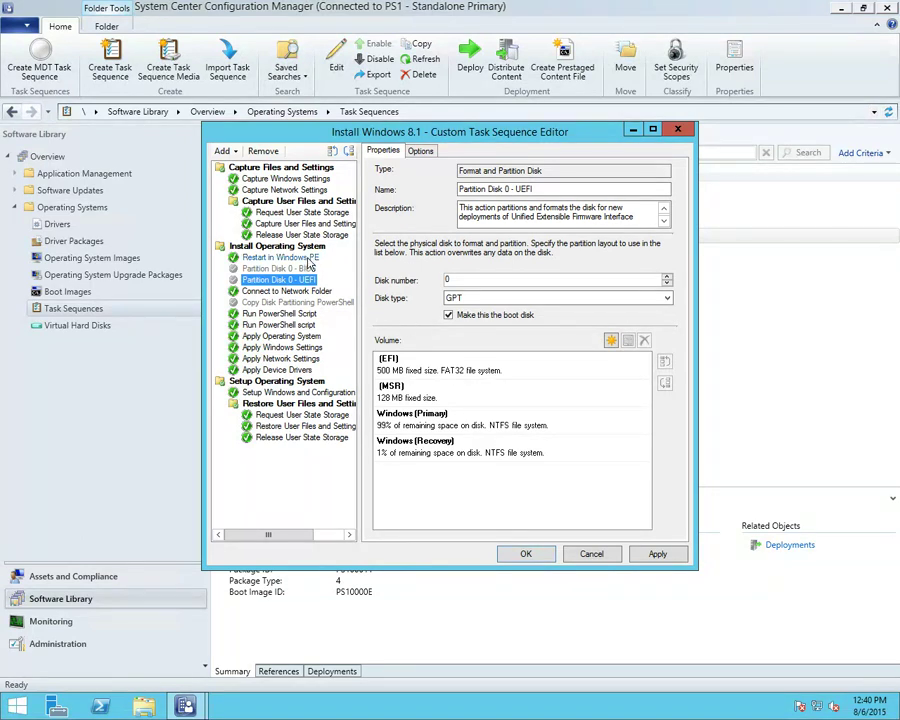
pyautogui.click(420, 151)
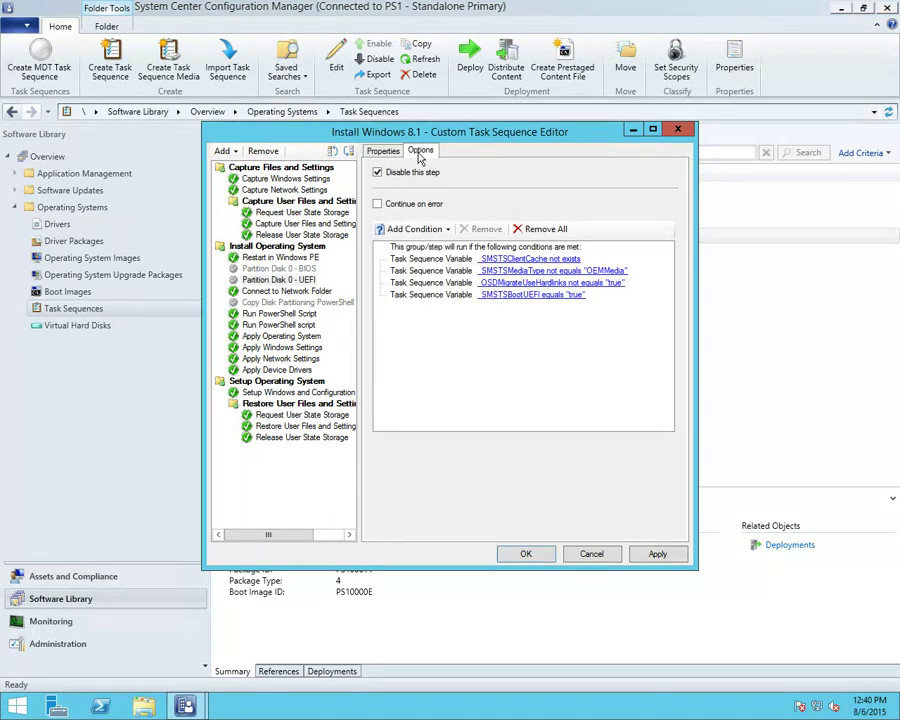
pyautogui.click(405, 231)
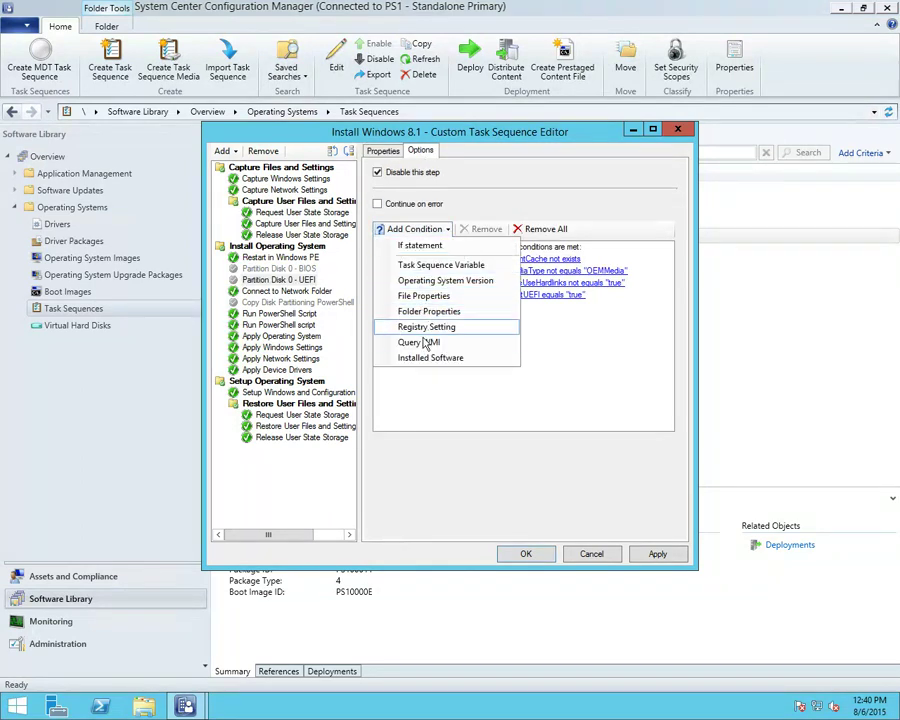
pyautogui.click(383, 151)
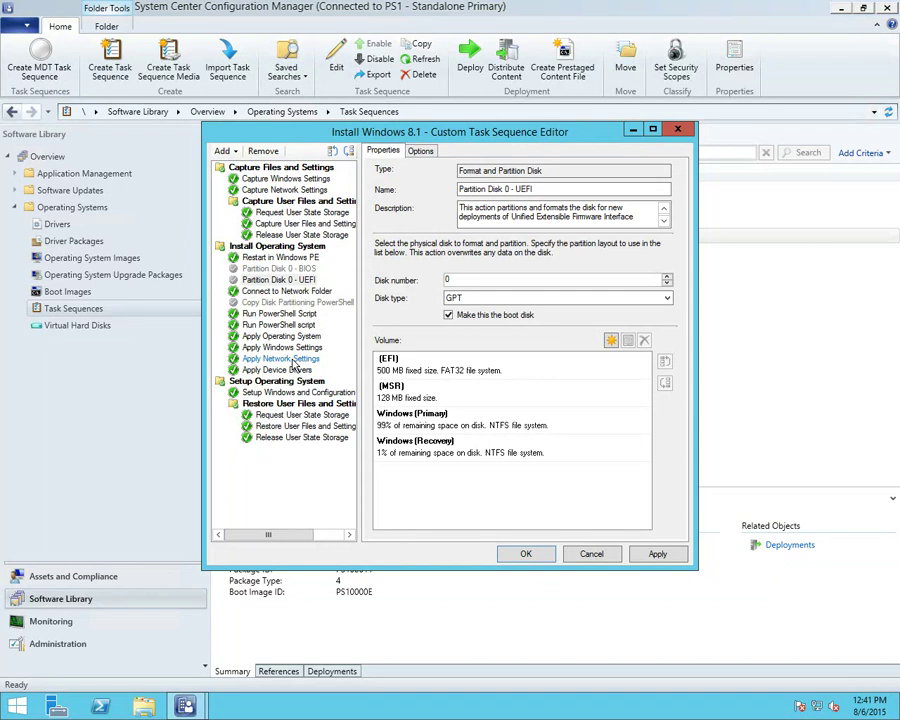
# Compare the UEFI and BIOS partition steps, and examine the Connect to Network Folder step and the first Run PowerShell Script step.
pyautogui.click(287, 279)
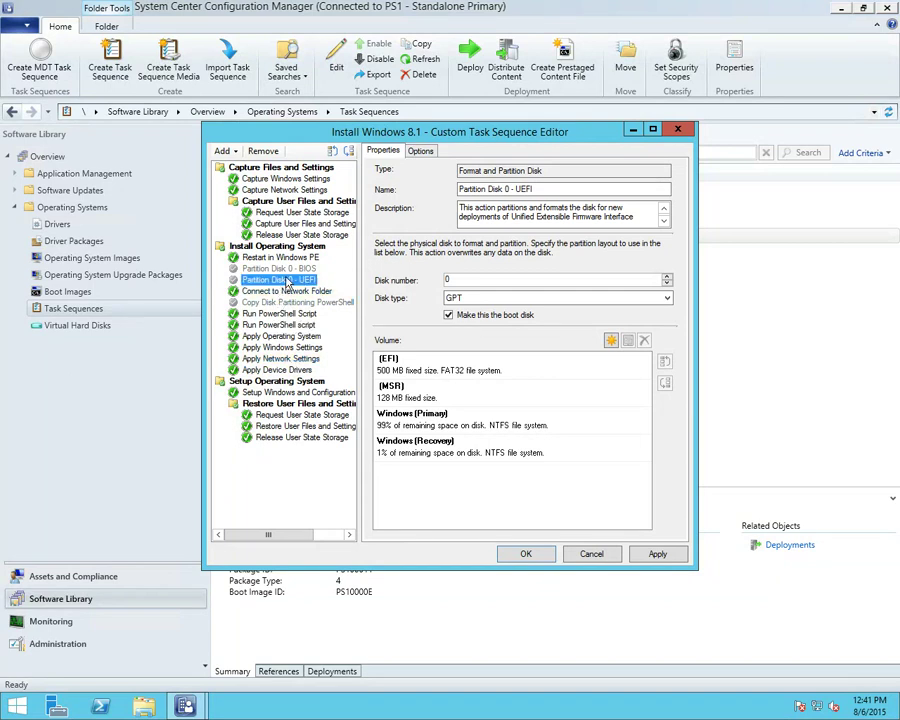
pyautogui.press('Up')
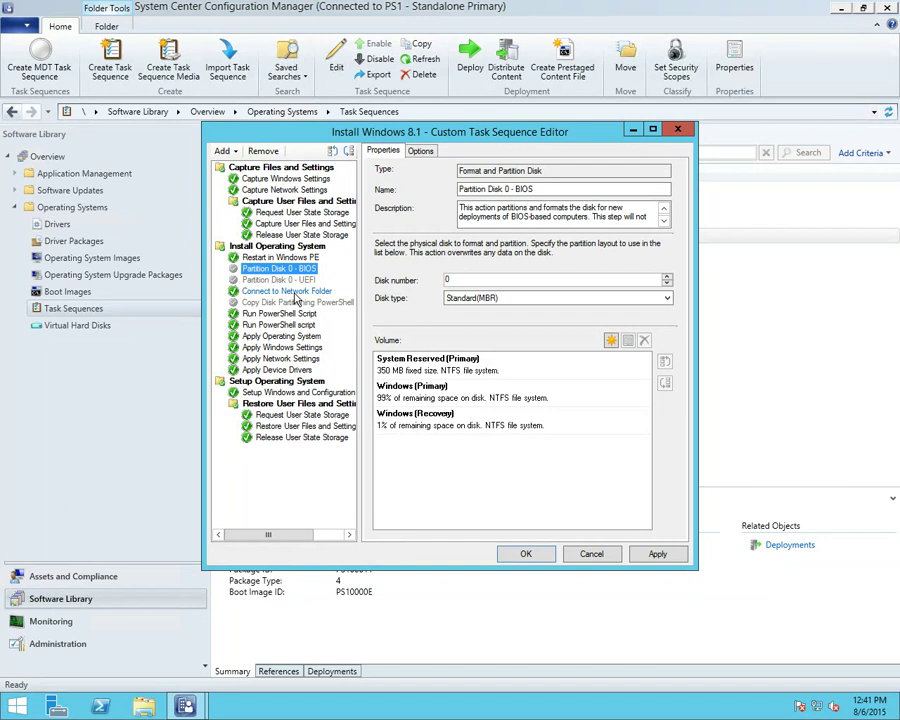
pyautogui.click(293, 292)
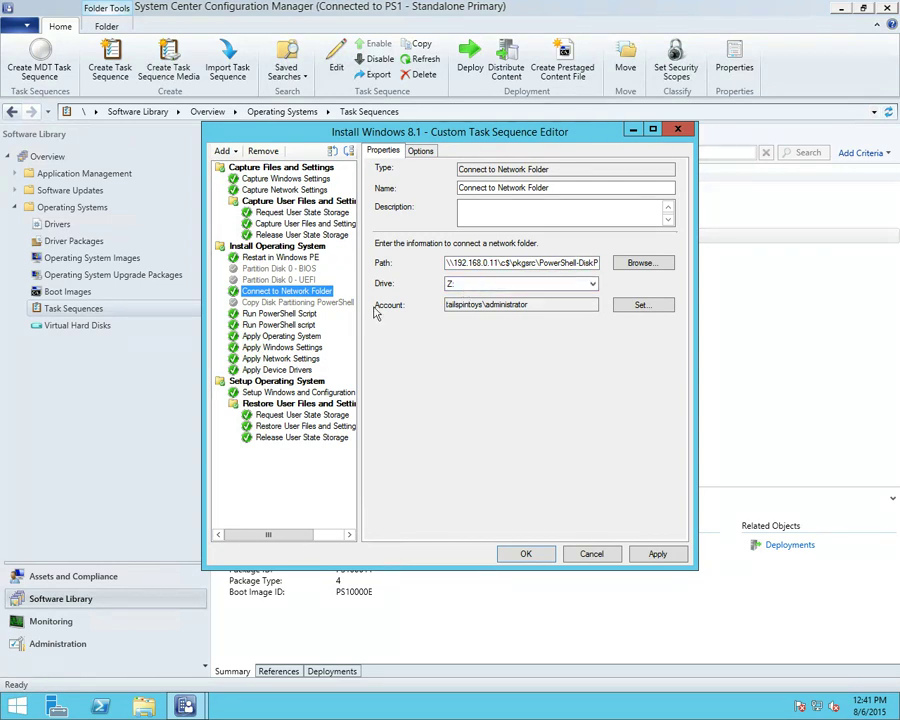
pyautogui.click(302, 314)
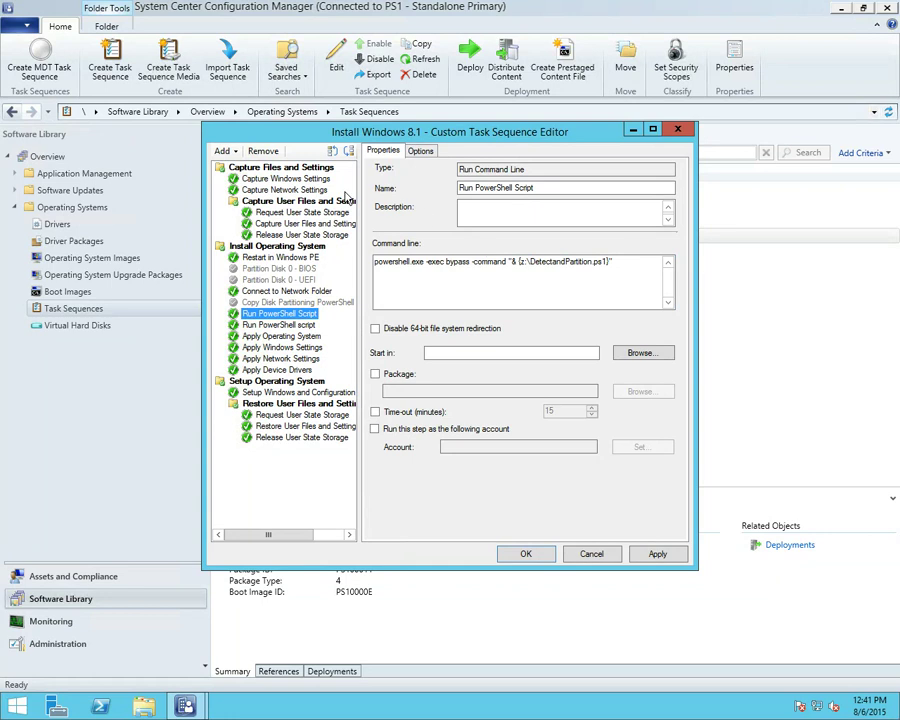
# Add a built-in Run PowerShell Script step below the DetectandPartition.ps1 command-line step and delete it again.
pyautogui.click(224, 151)
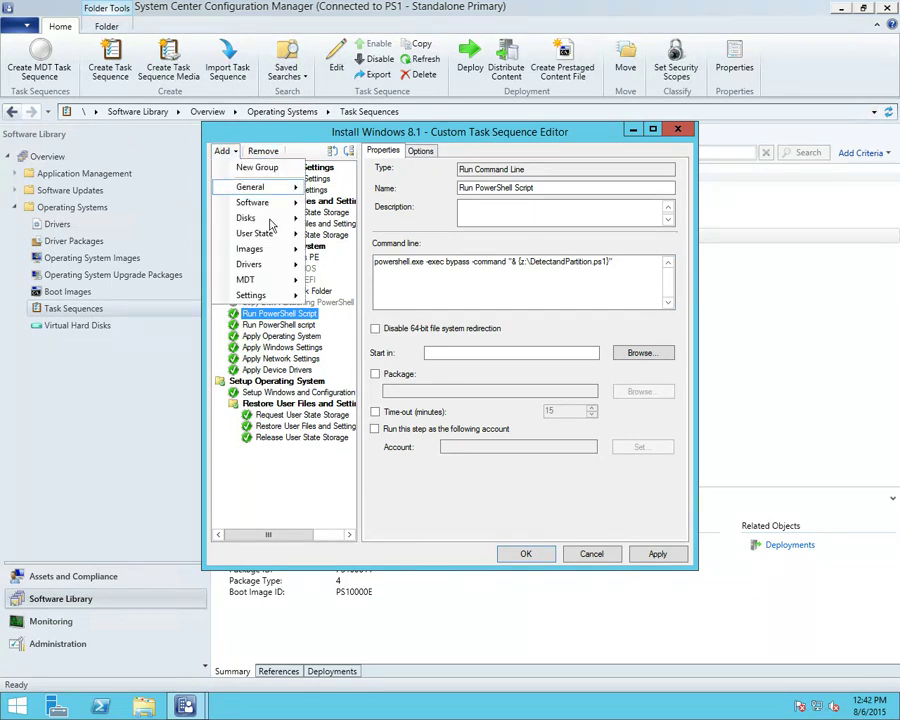
pyautogui.moveTo(298, 193)
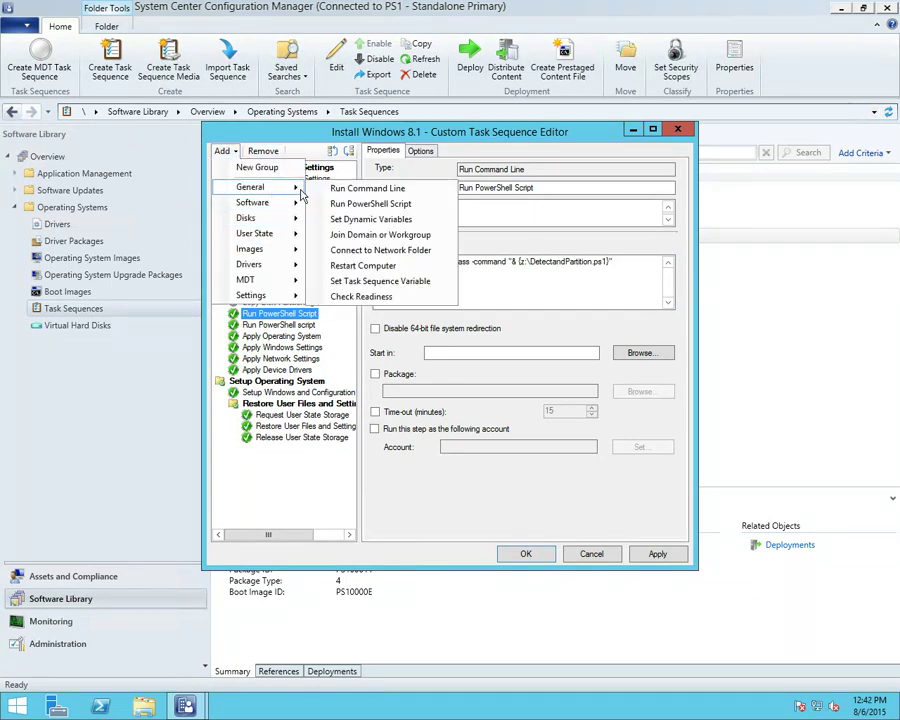
pyautogui.click(355, 206)
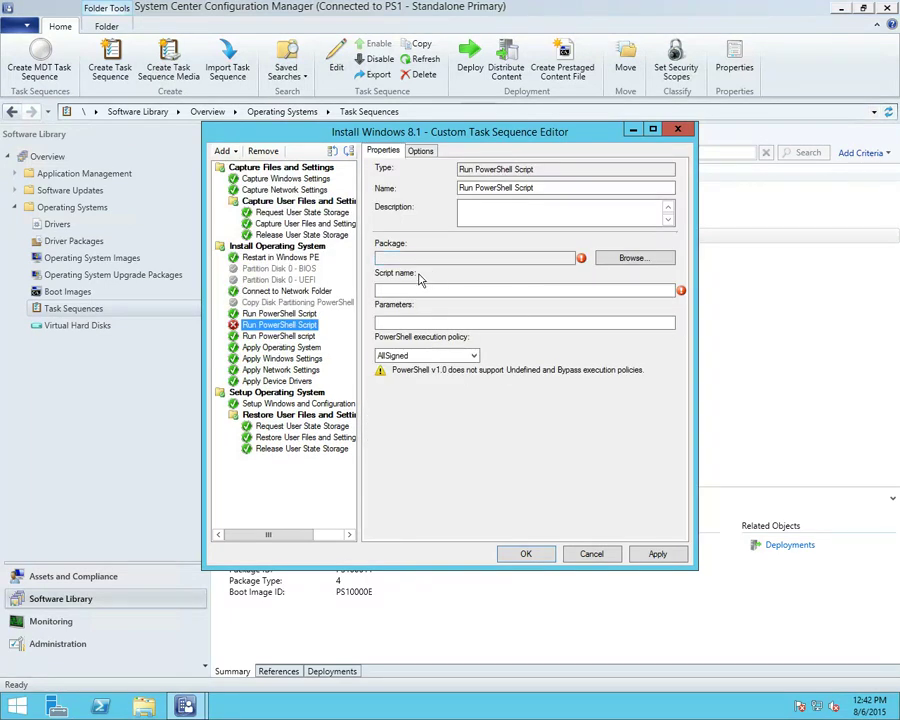
pyautogui.rightClick(311, 331)
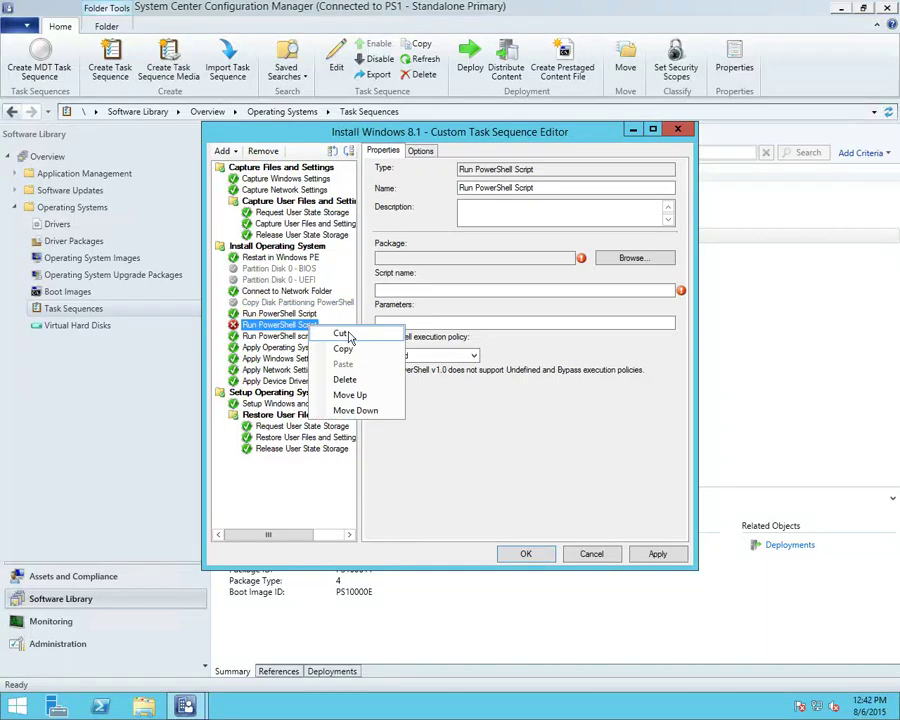
pyautogui.press('Delete')
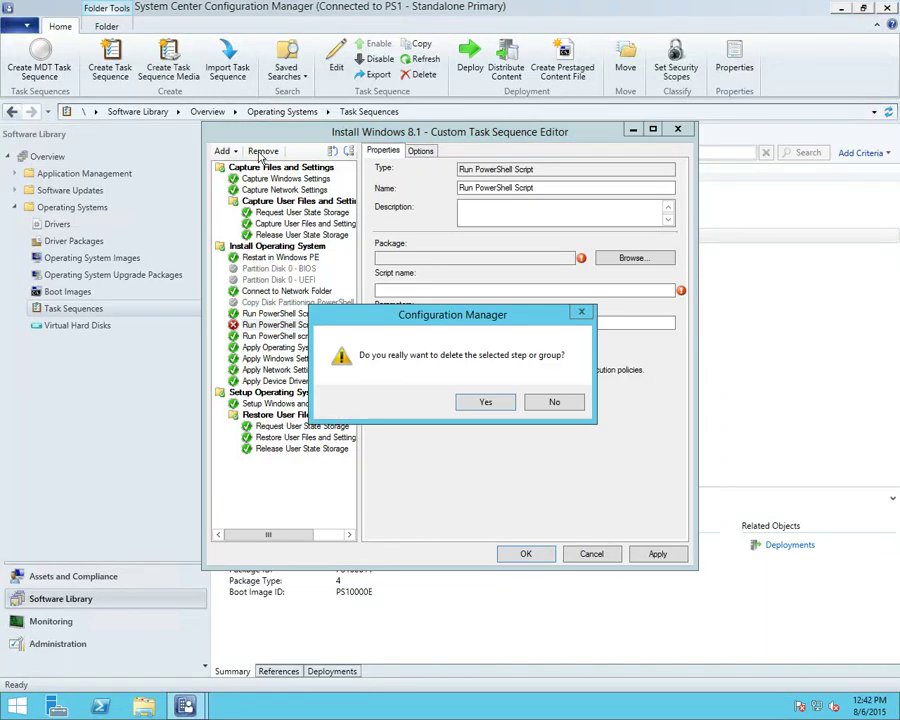
pyautogui.click(482, 401)
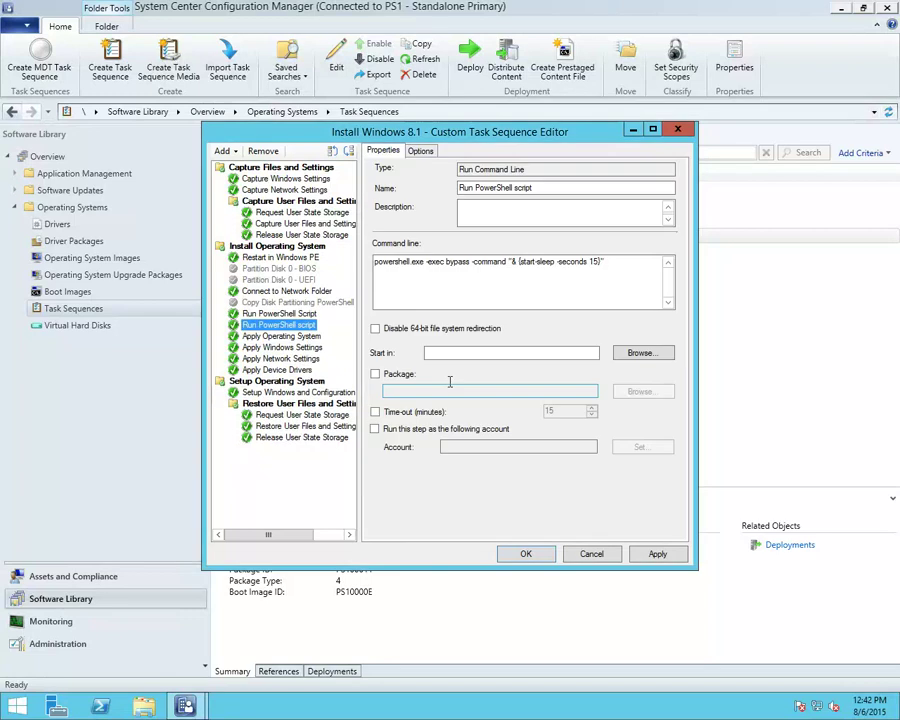
# Compare the command lines of the two existing PowerShell script steps in the Install Operating System group.
pyautogui.click(310, 315)
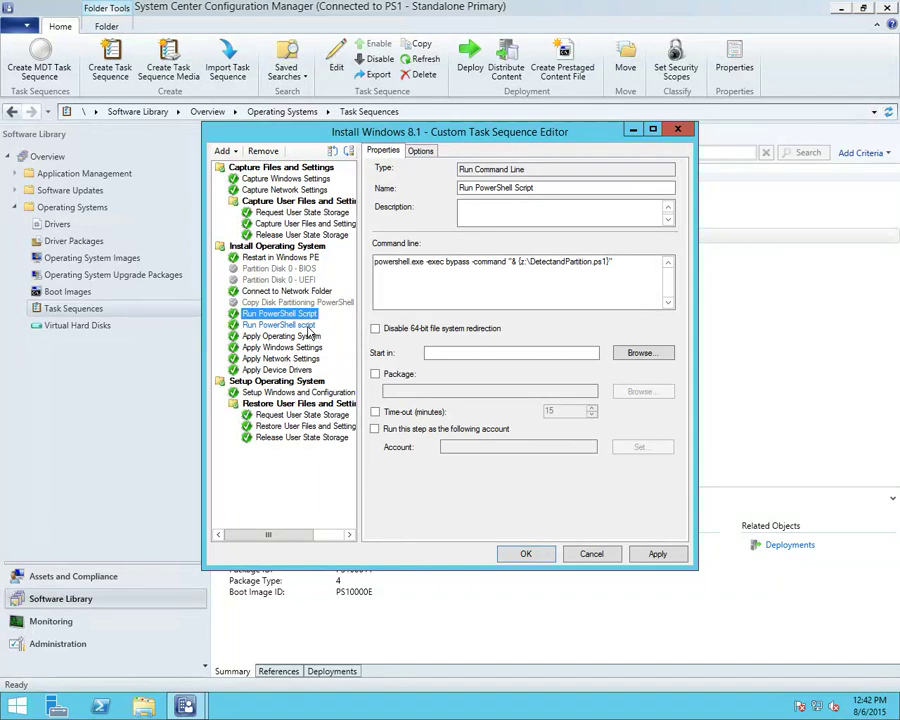
pyautogui.click(309, 326)
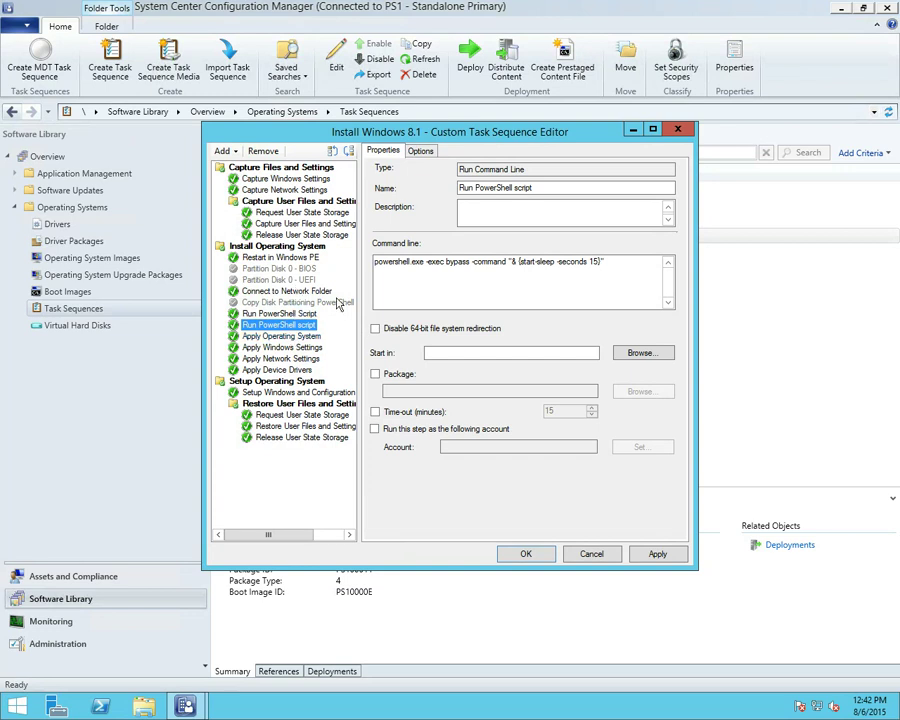
# Switch to File Explorer and open DetectandPartition.ps1 from the PowerShell-DiskPart folder in C:\pkgsrc.
pyautogui.click(147, 707)
pyautogui.click(180, 447)
pyautogui.doubleClick(180, 447)
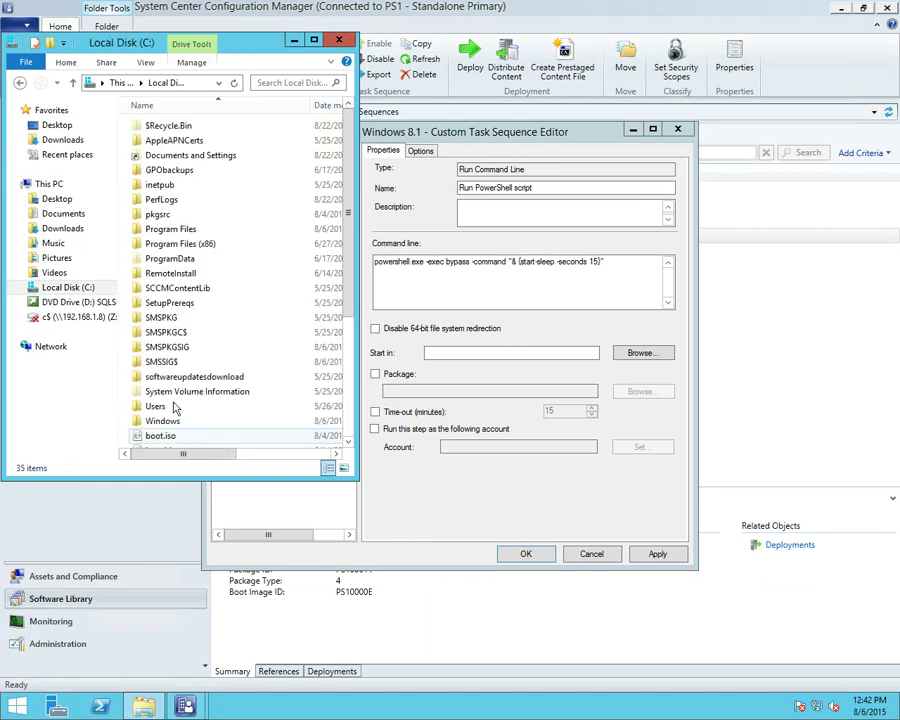
pyautogui.doubleClick(157, 216)
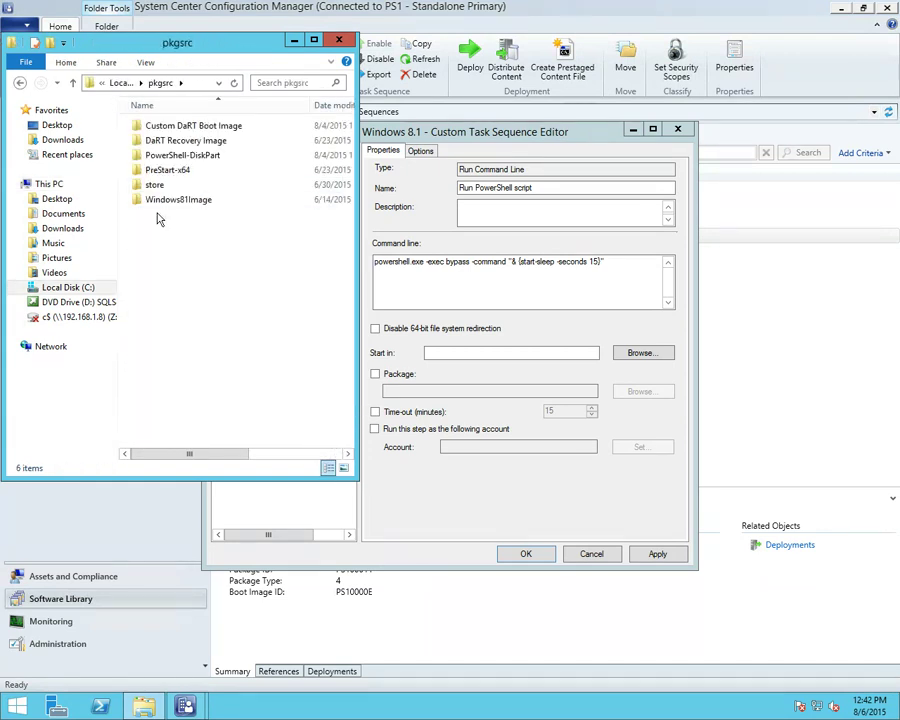
pyautogui.doubleClick(172, 155)
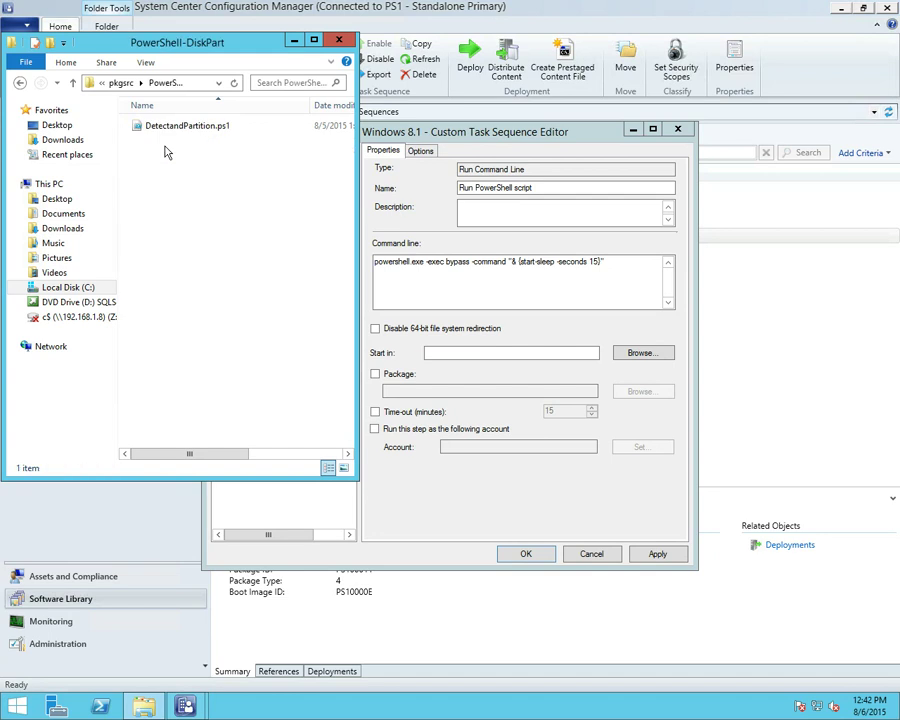
pyautogui.doubleClick(167, 130)
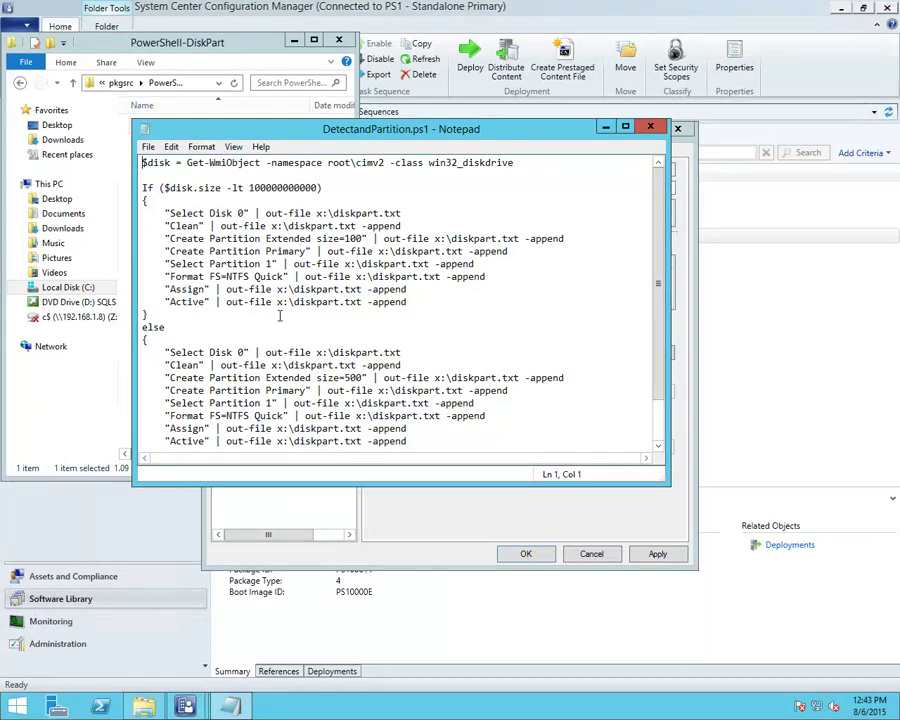
# Examine the script's disk-size condition, the extended partition size in each branch and the diskpart call, and close the script and its folder.
pyautogui.click(198, 326)
pyautogui.scroll(-1, 255, 327)
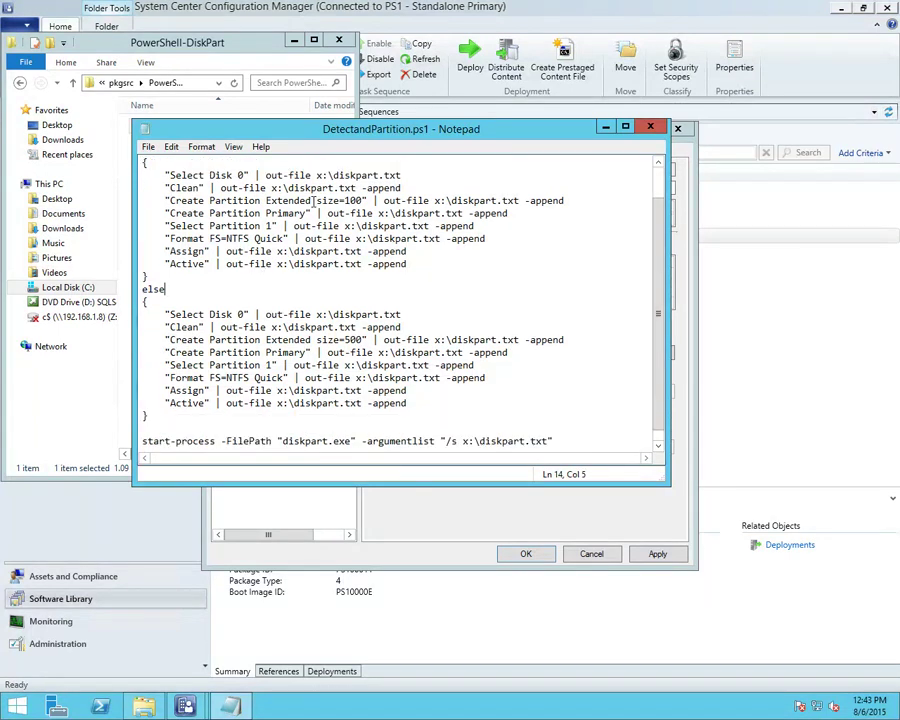
pyautogui.moveTo(316, 200); pyautogui.dragTo(358, 200)
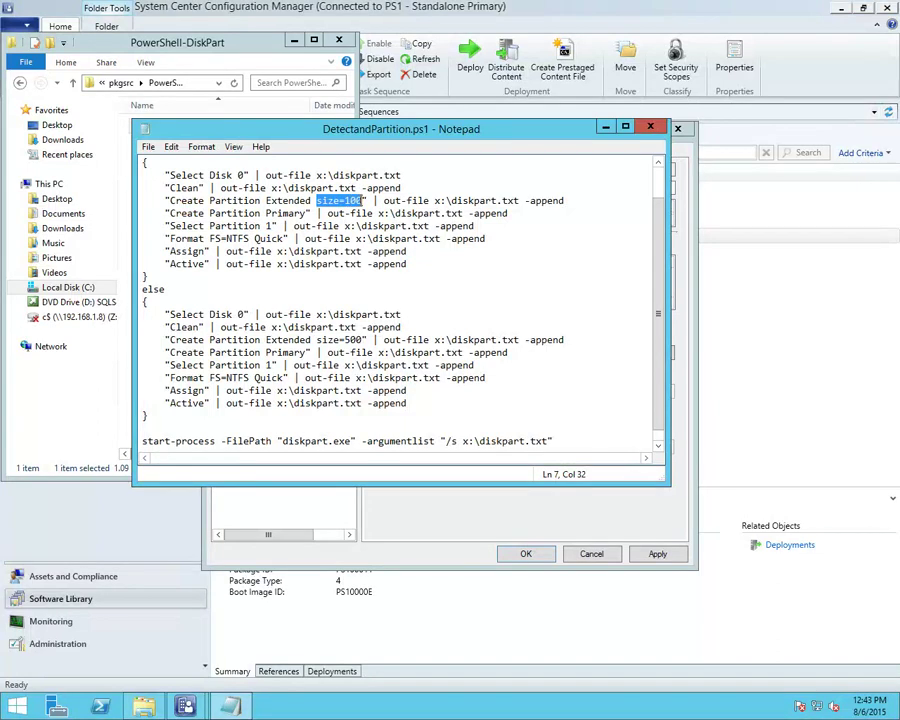
pyautogui.moveTo(372, 340); pyautogui.dragTo(317, 340)
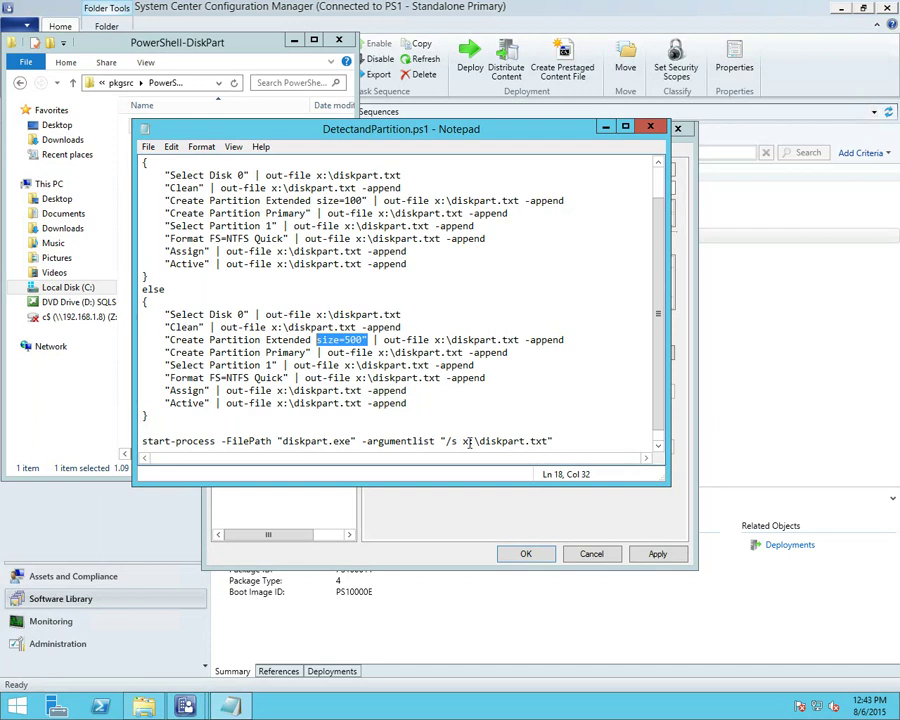
pyautogui.click(361, 378)
pyautogui.scroll(1, 307, 336)
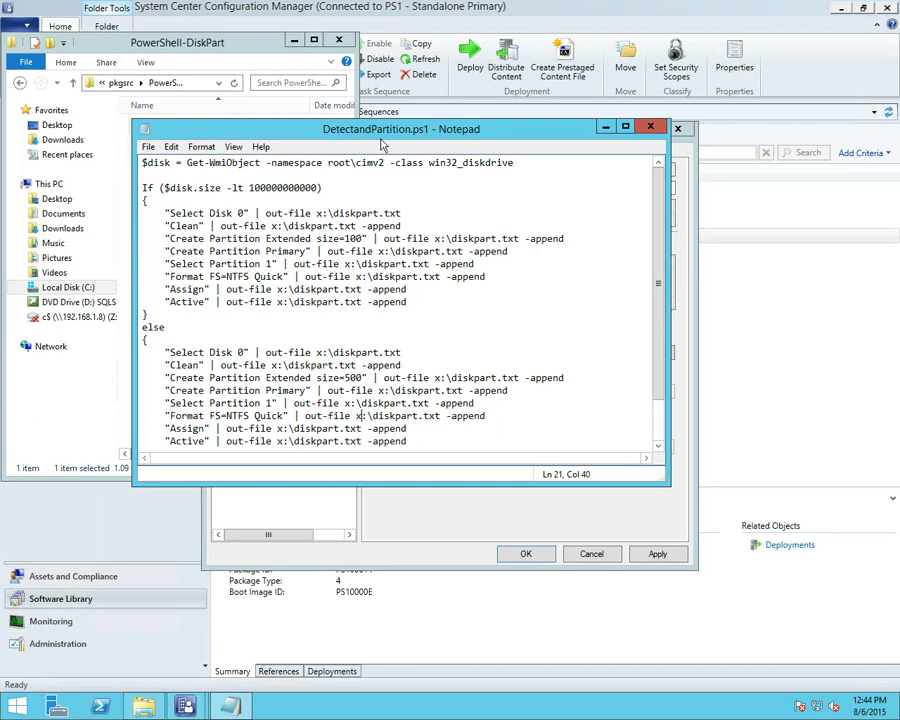
pyautogui.click(652, 130)
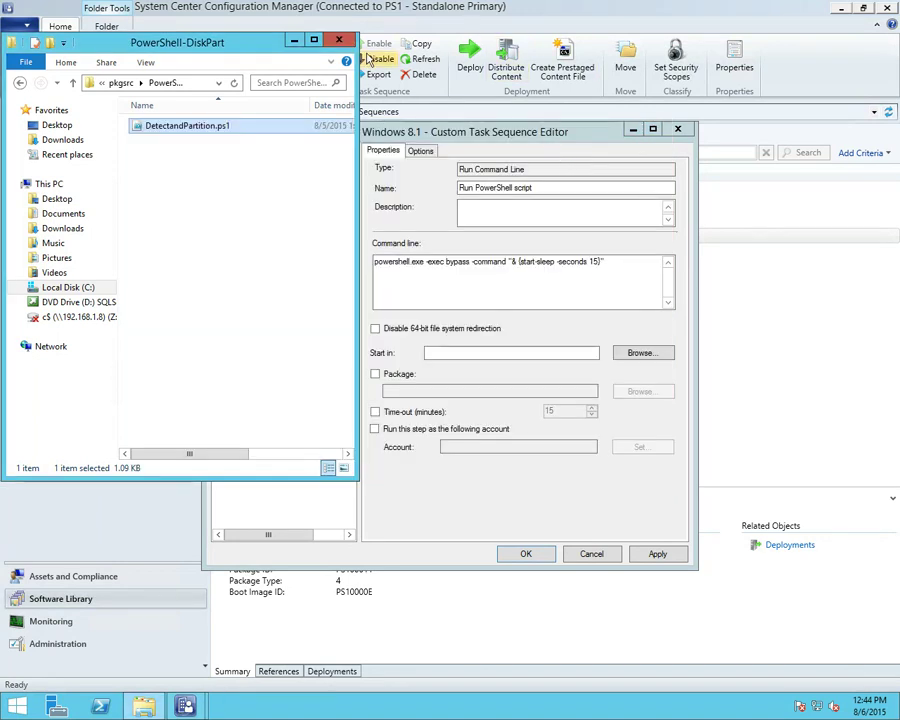
pyautogui.click(339, 40)
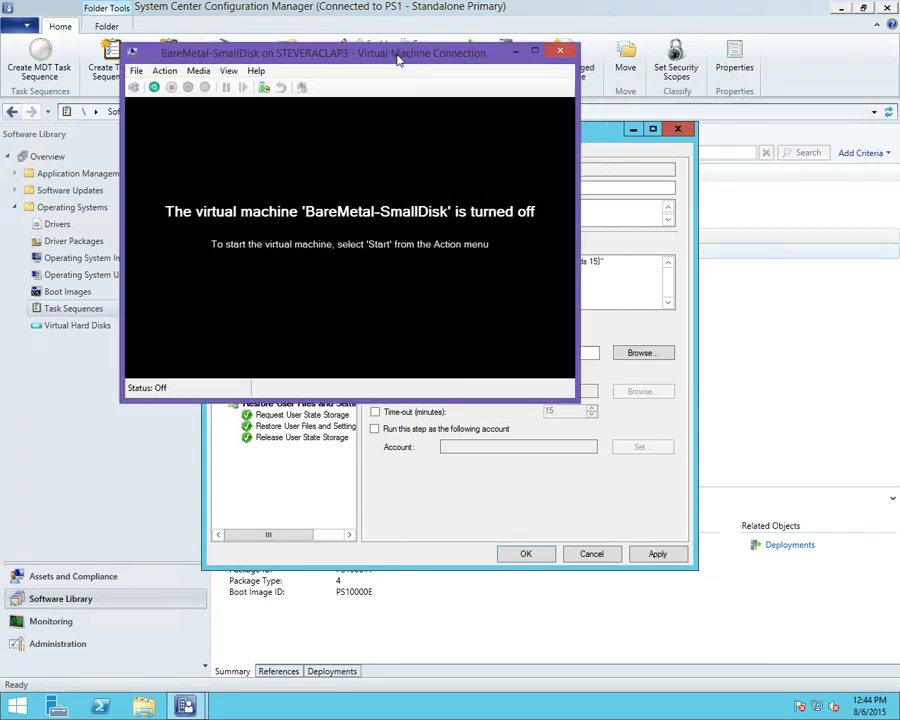
# Start the BareMetal-SmallDisk virtual machine, boot it from the DVD and choose Windows Setup.
pyautogui.click(154, 72)
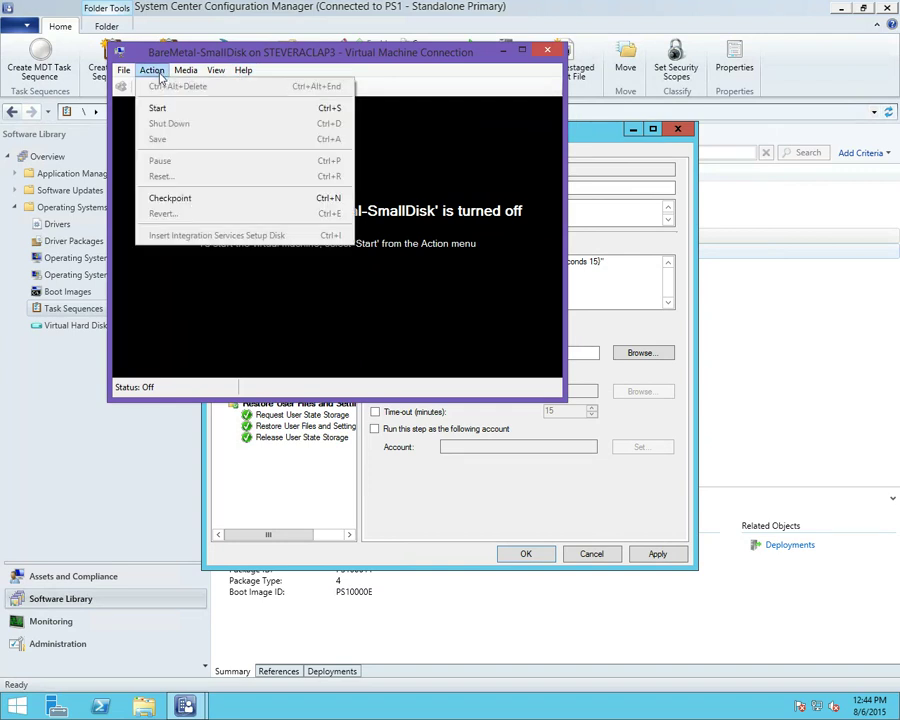
pyautogui.click(170, 108)
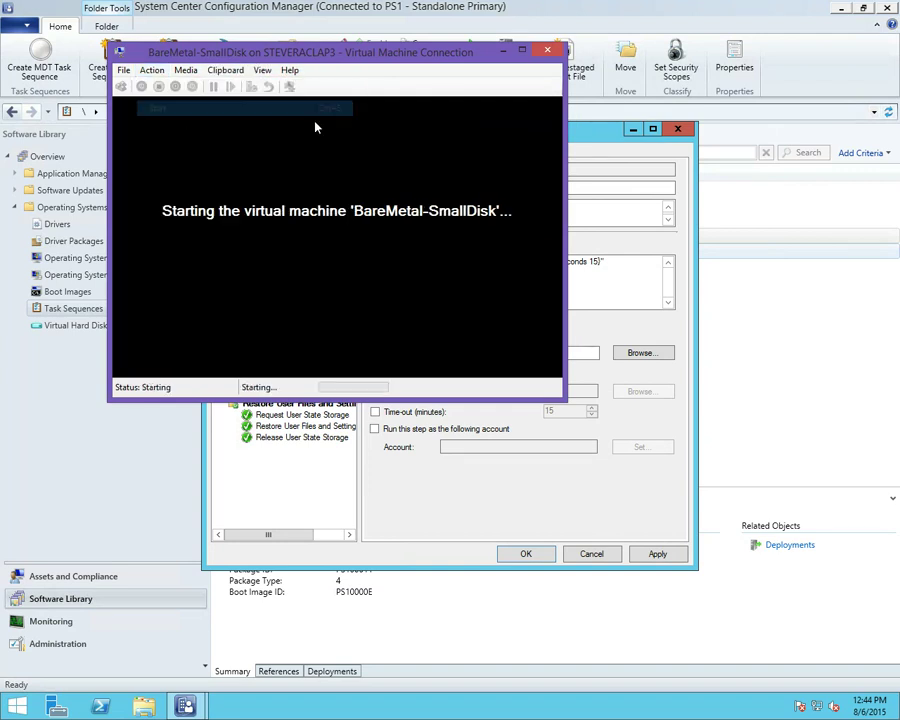
pyautogui.click(386, 56)
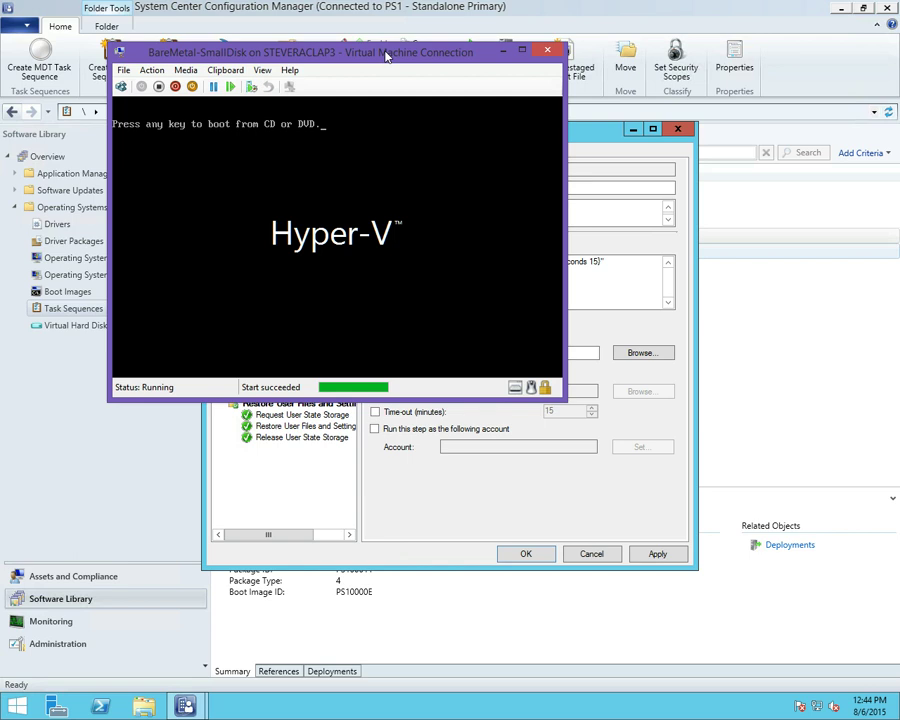
pyautogui.press('space')
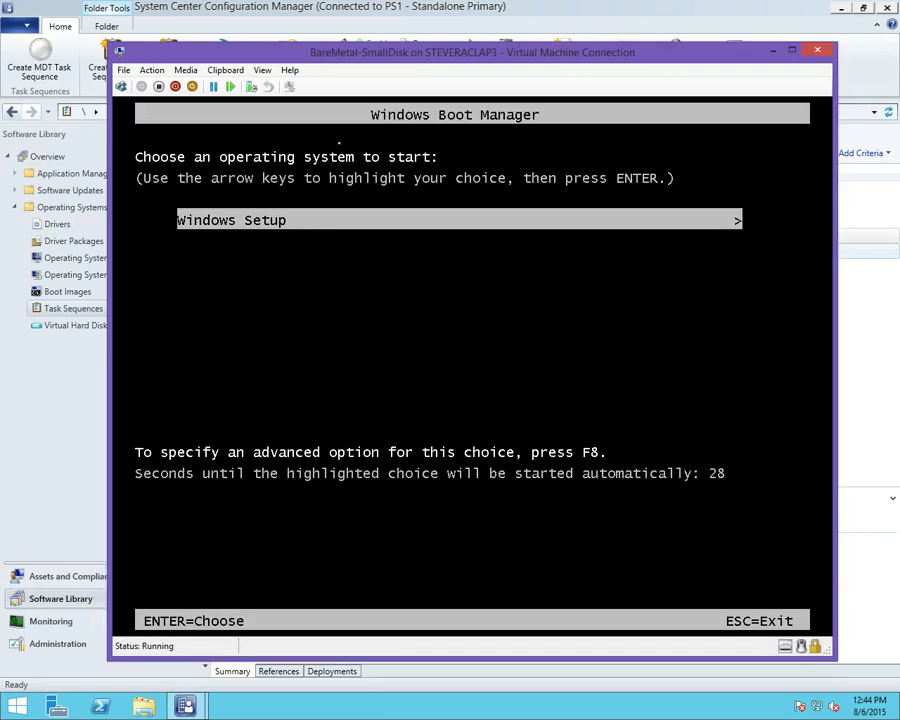
pyautogui.press('Return')
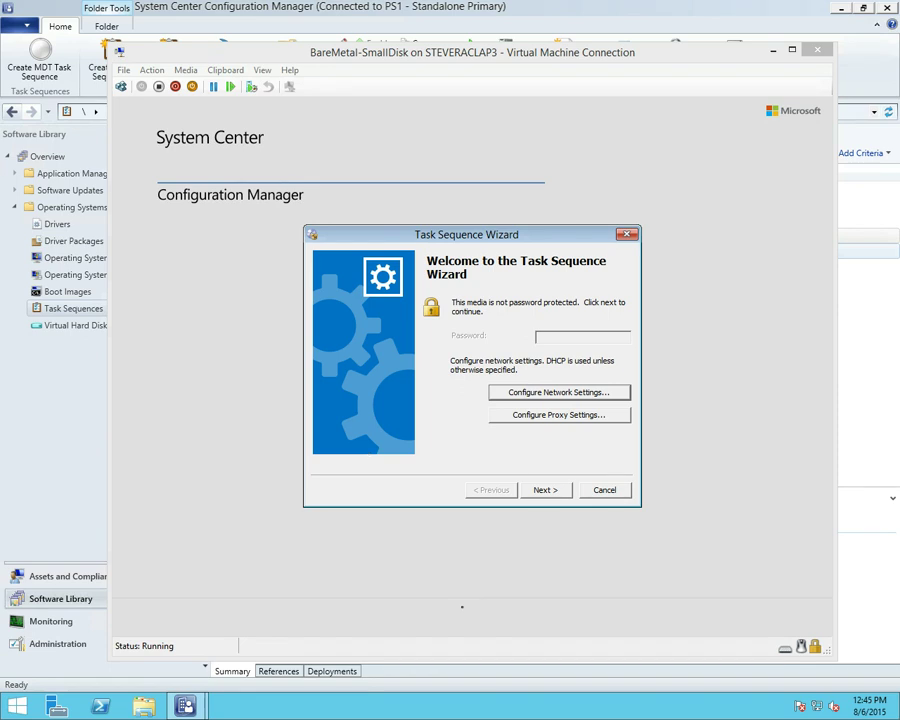
# Run the Install Windows 8.1 - Custom task sequence on the virtual machine and close its connection window.
pyautogui.click(544, 492)
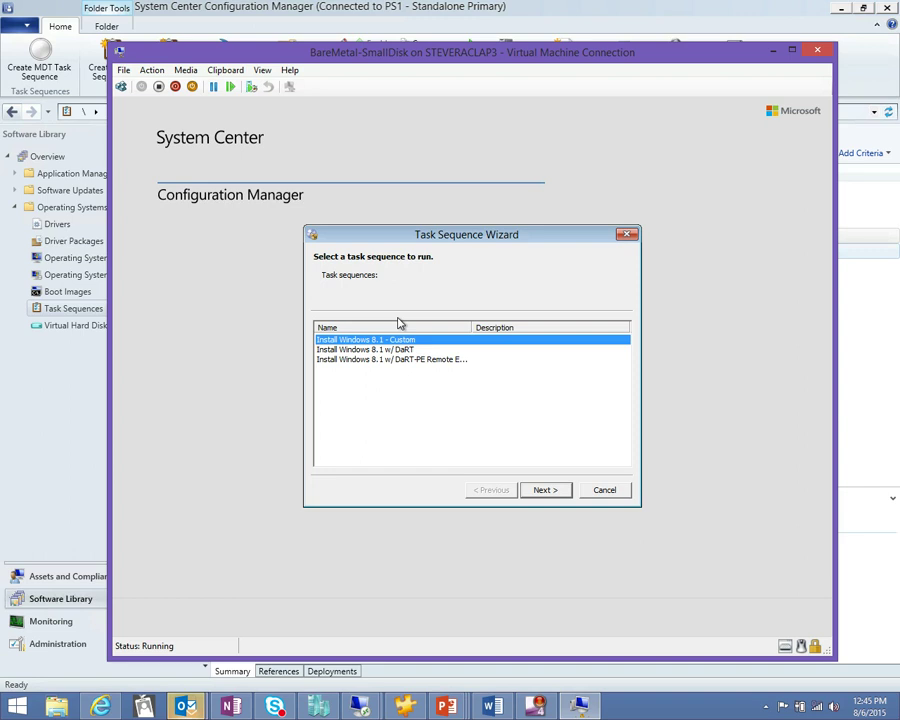
pyautogui.click(537, 494)
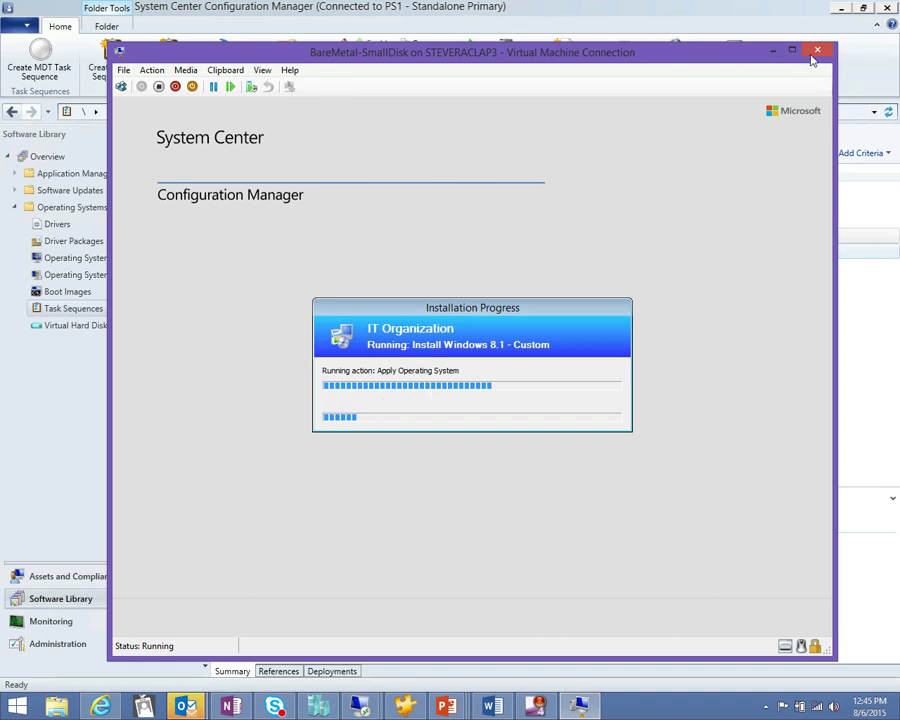
pyautogui.click(817, 50)
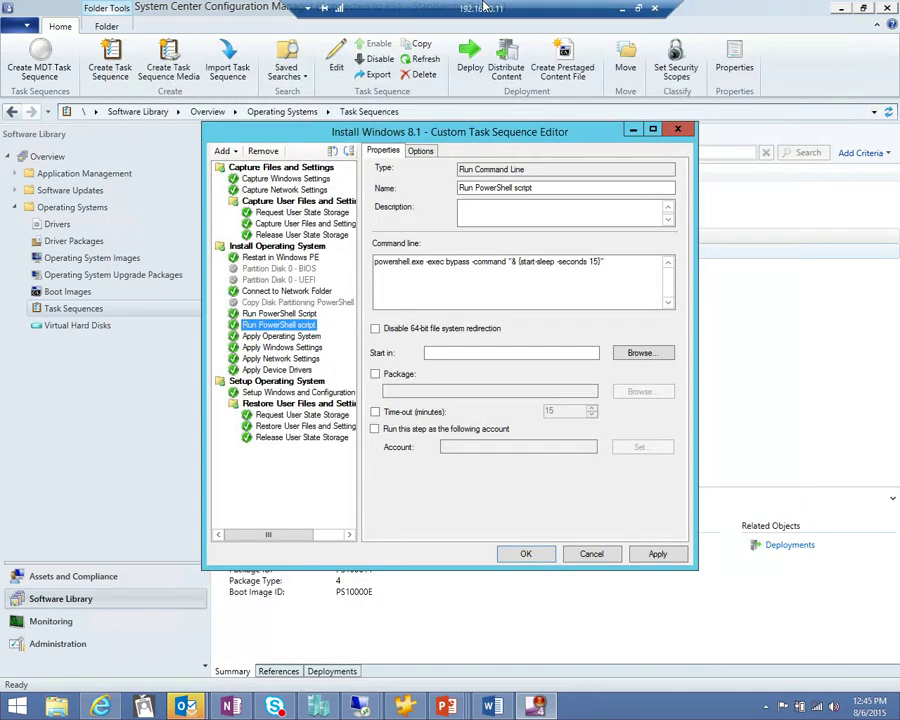
# Close the Install Windows 8.1 - Custom task sequence editor without saving and leave the remote session.
pyautogui.click(677, 129)
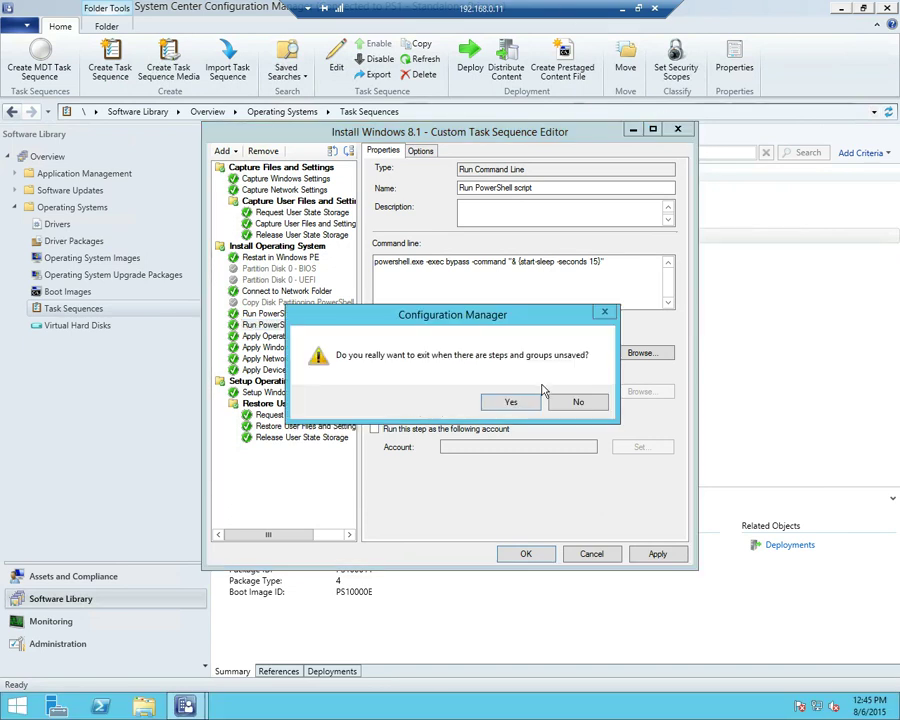
pyautogui.click(511, 401)
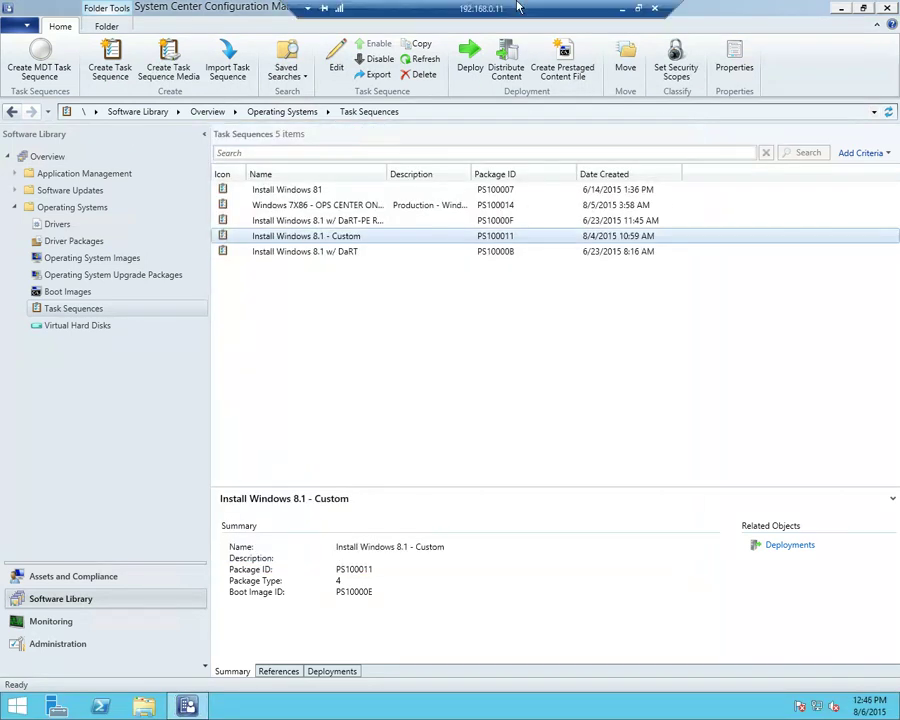
pyautogui.click(519, 7)
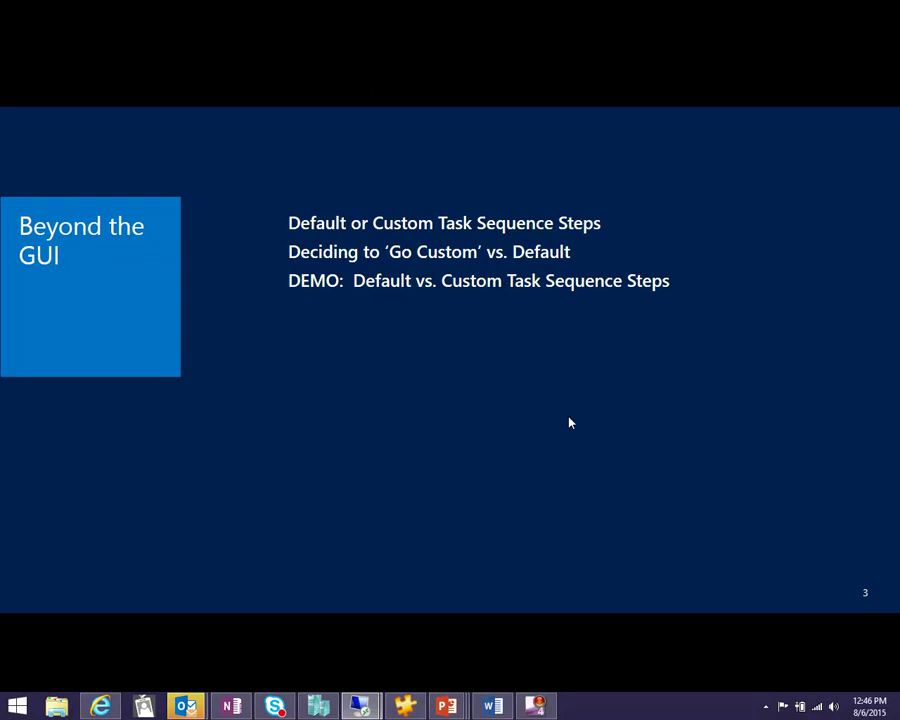
pyautogui.click(508, 414)
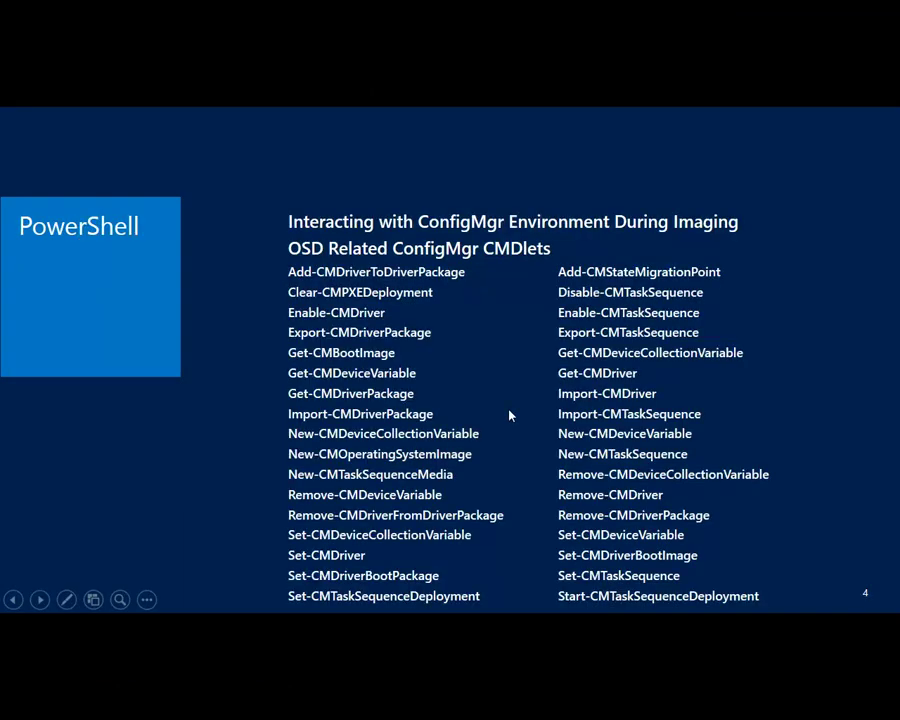
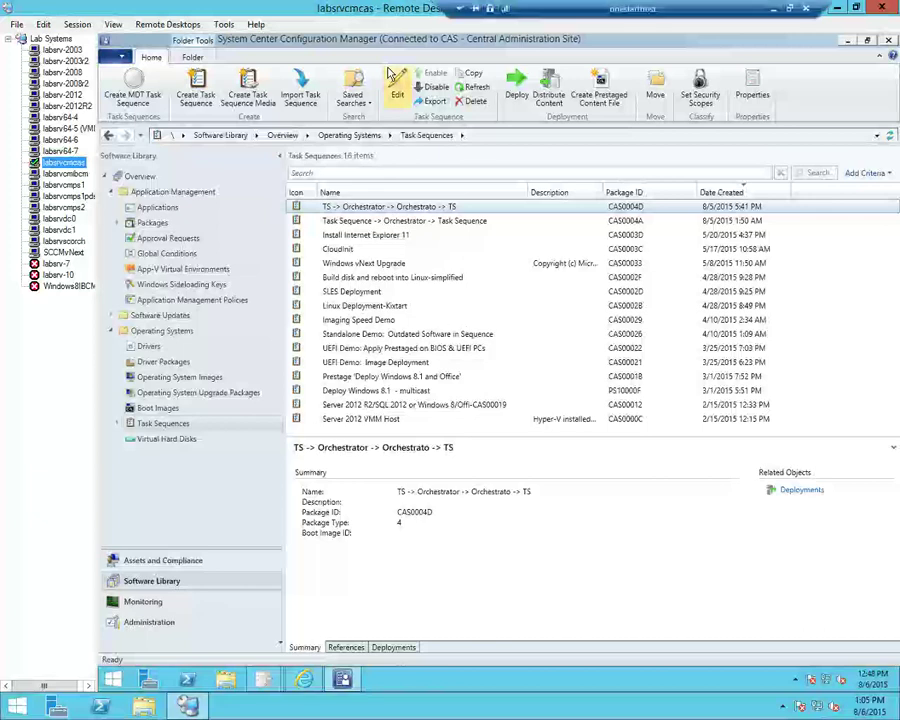
# Open the Task Sequence -> Orchestrator -> Task Sequence task sequence (CAS0004A) for editing.
pyautogui.click(401, 221)
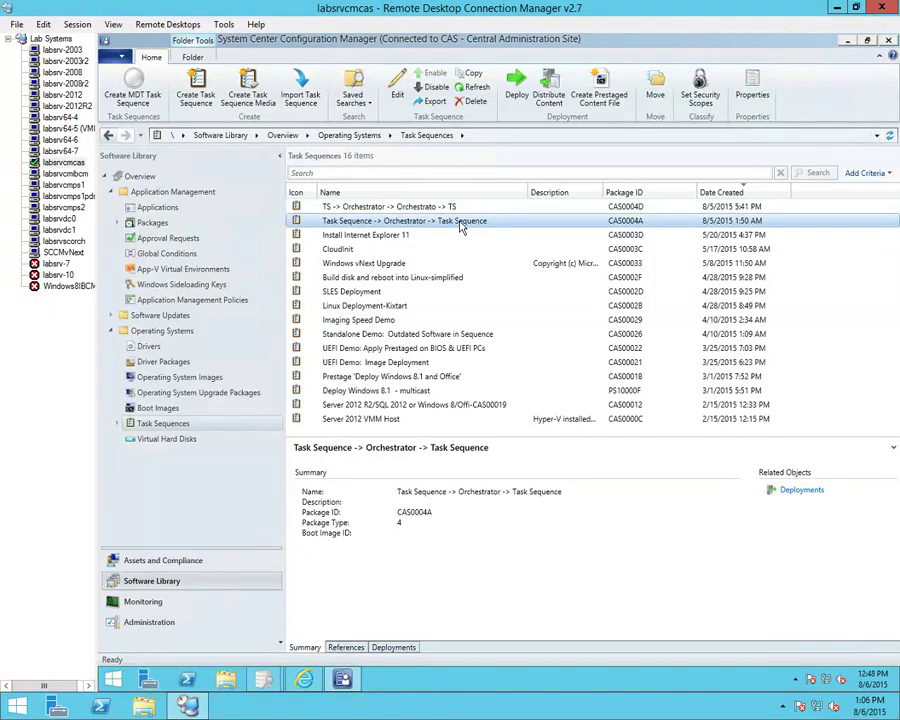
pyautogui.rightClick(461, 227)
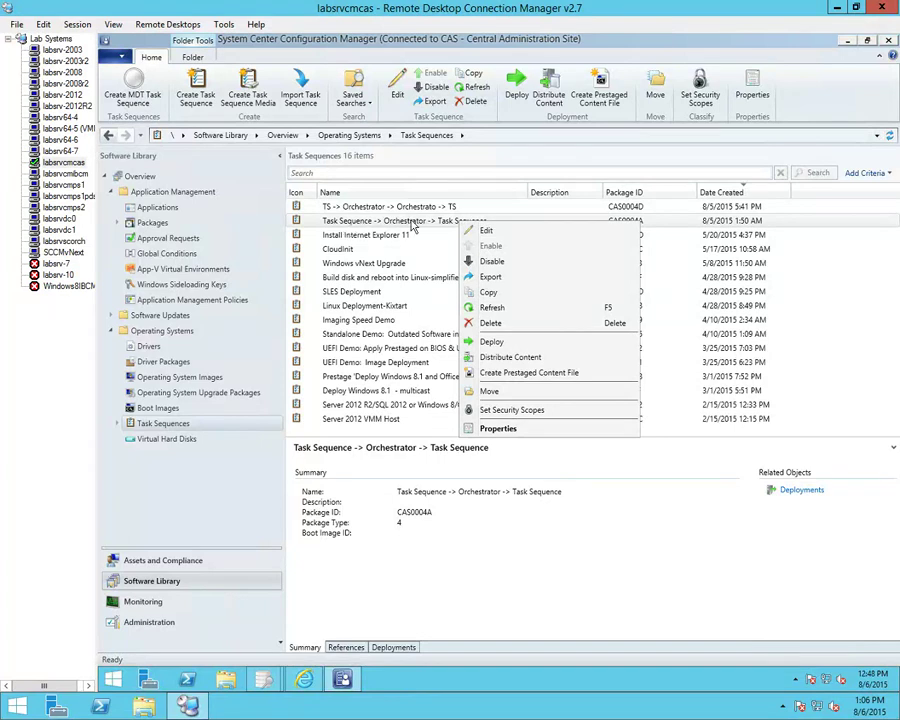
pyautogui.click(497, 234)
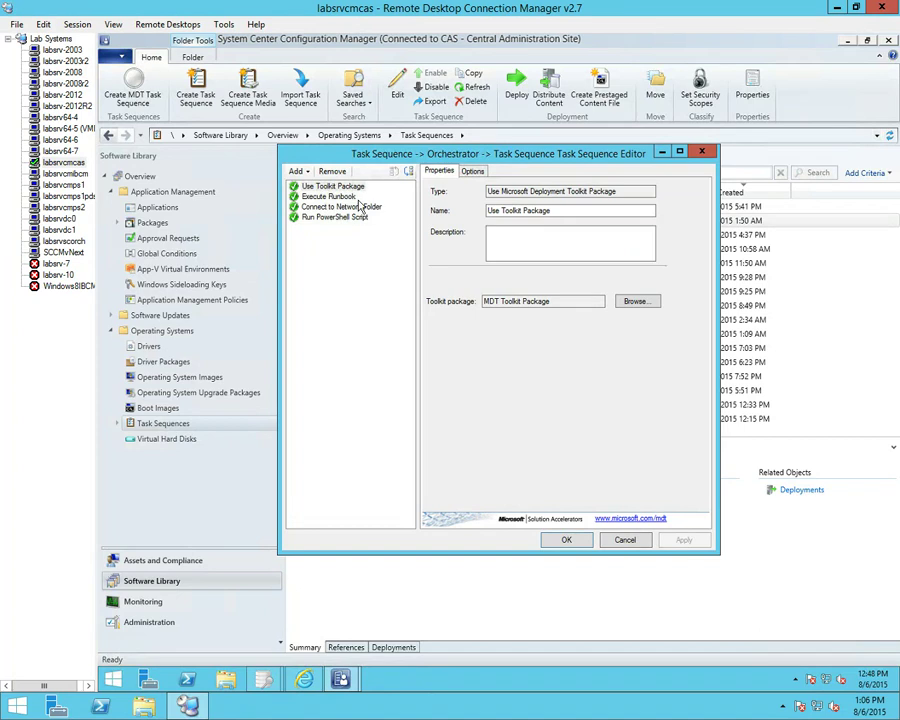
# Set the Execute Runbook step to use New Runbook from the Task Sequence -> Orchestrator -> Task Sequence folder.
pyautogui.click(354, 197)
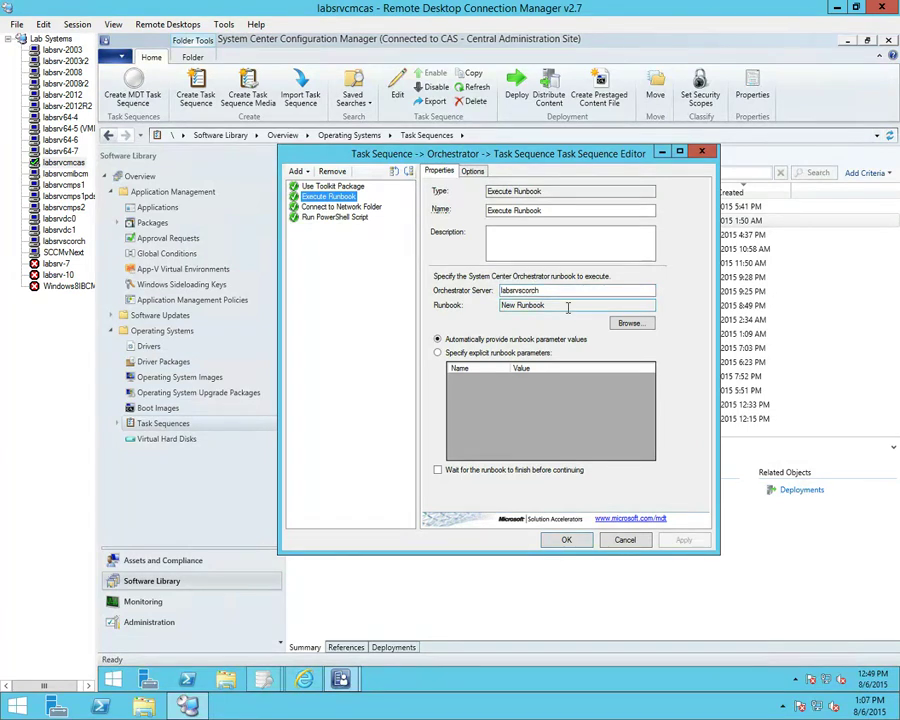
pyautogui.click(620, 323)
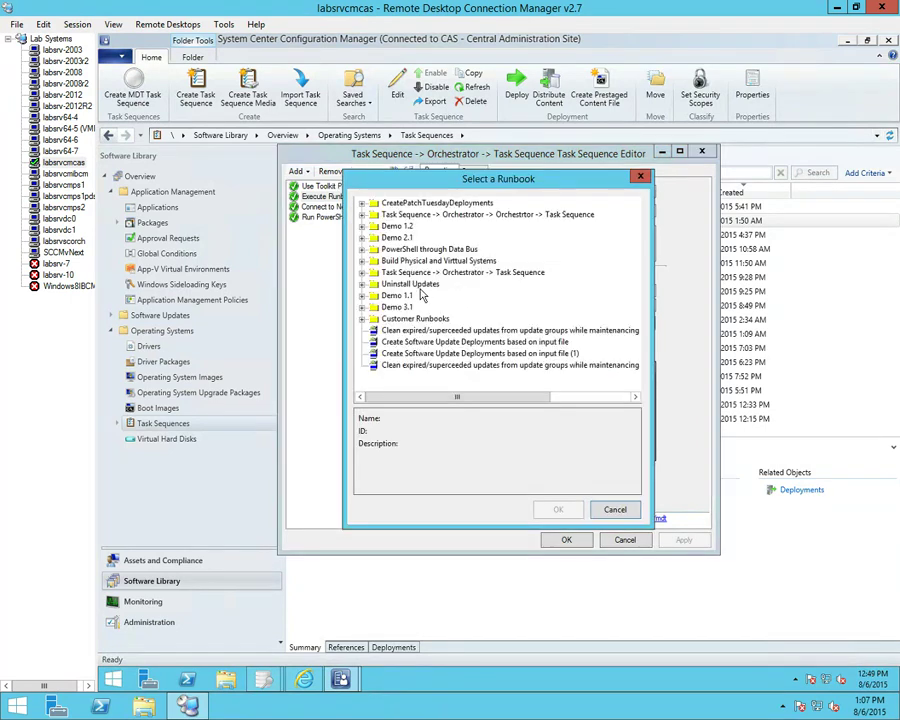
pyautogui.click(369, 272)
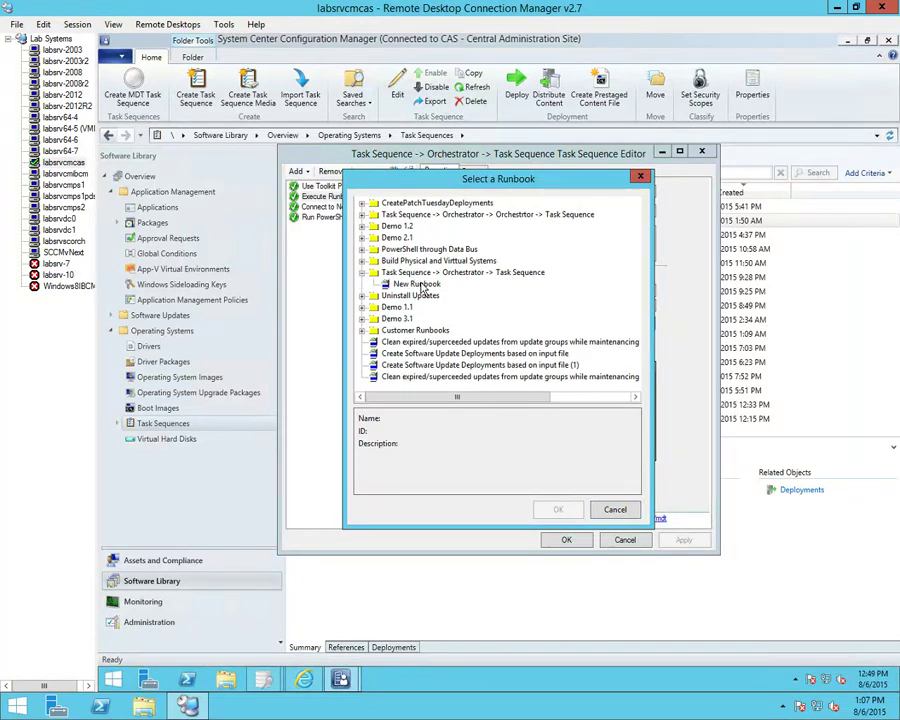
pyautogui.click(418, 285)
pyautogui.click(558, 509)
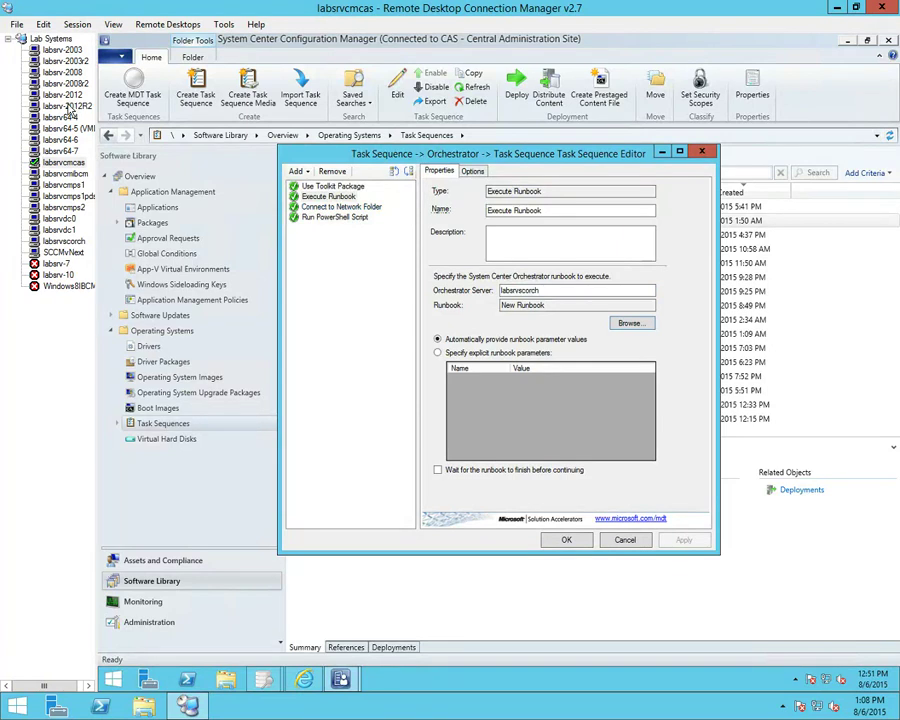
# Switch to the labsrvscorch server and review the Append Line activity's file and text settings in Runbook Designer, closing them without changes.
pyautogui.click(60, 241)
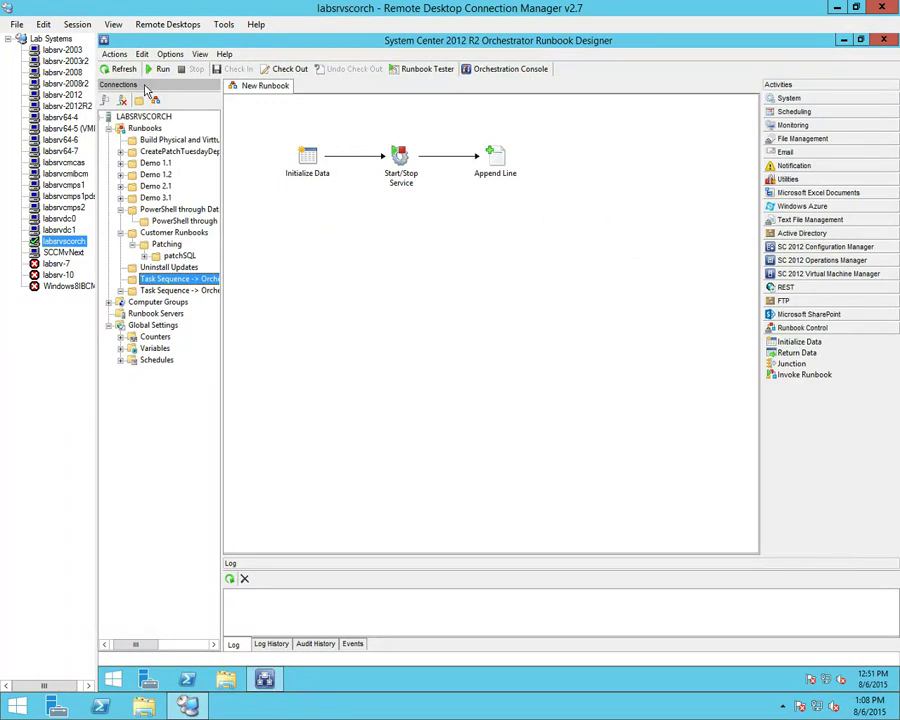
pyautogui.click(399, 158)
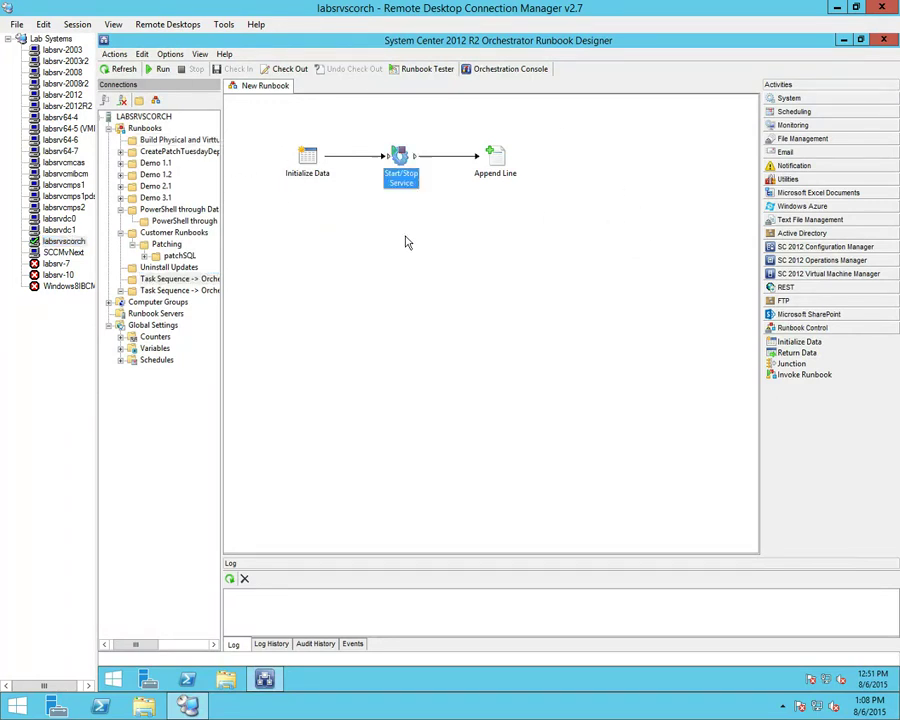
pyautogui.doubleClick(497, 158)
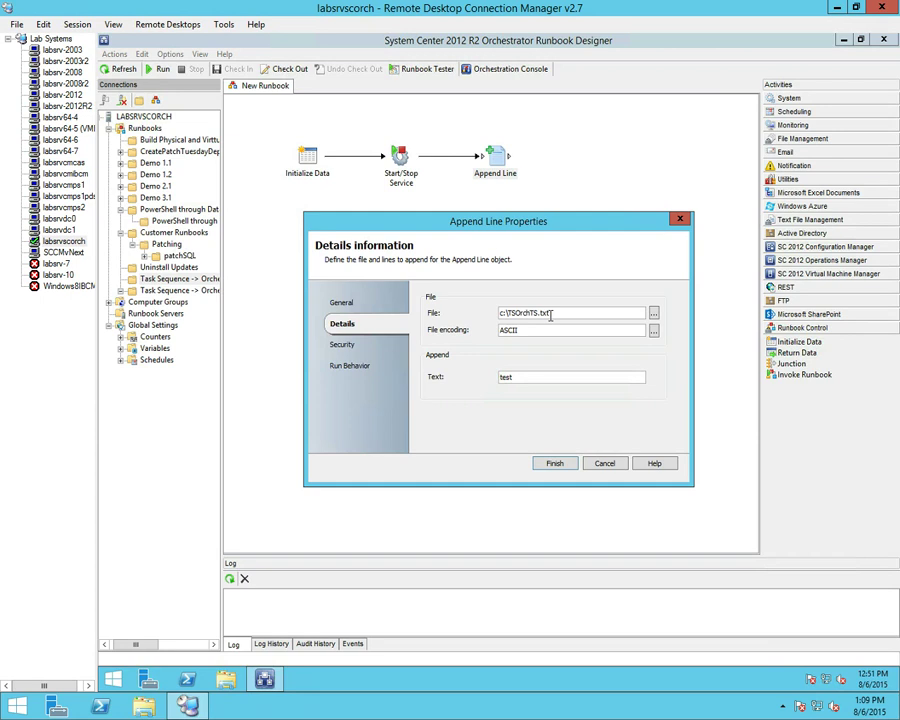
pyautogui.click(604, 464)
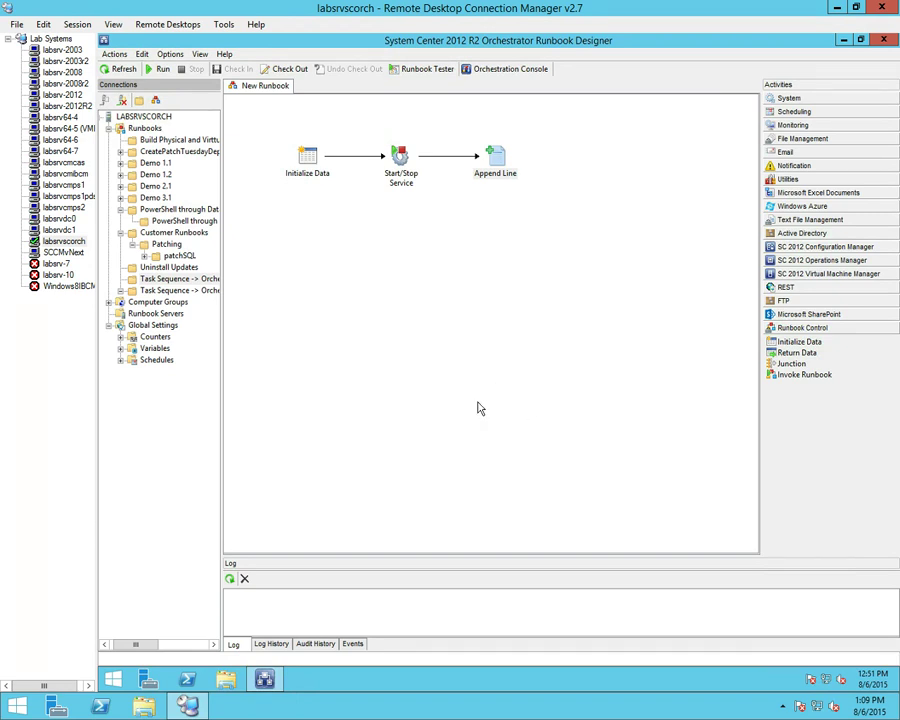
# Delete TSOrchTS.txt from the root of drive C: on labsrvscorch and close File Explorer.
pyautogui.click(226, 682)
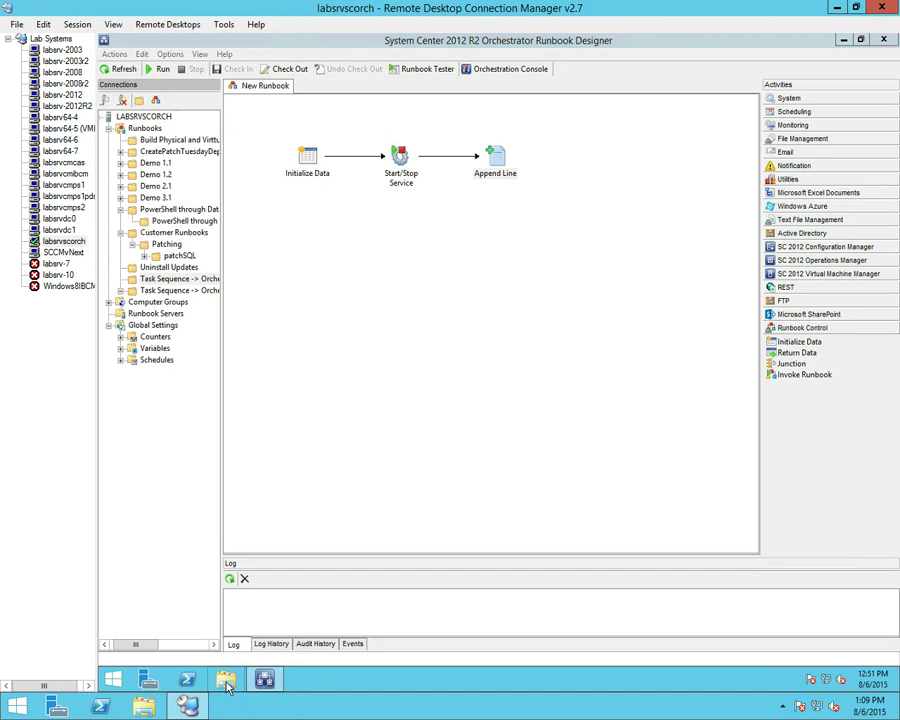
pyautogui.doubleClick(640, 412)
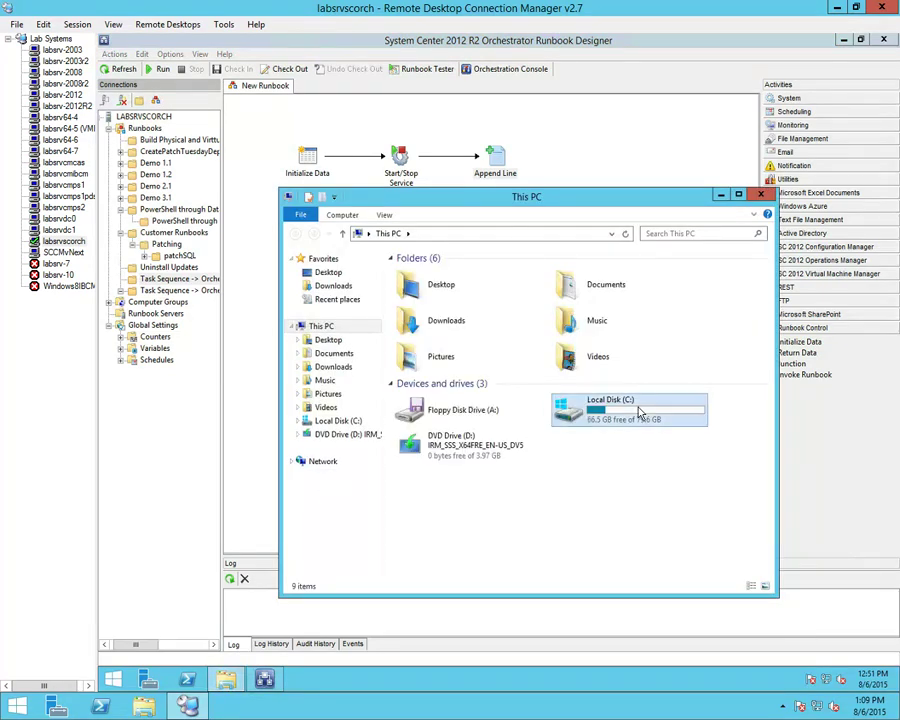
pyautogui.click(436, 476)
pyautogui.press('Delete')
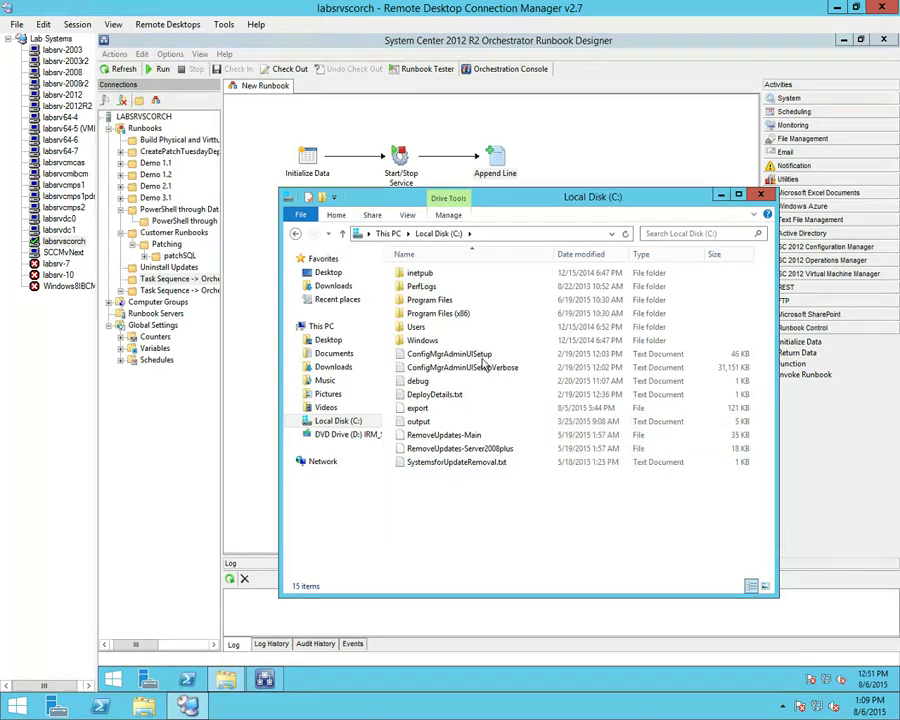
pyautogui.click(761, 194)
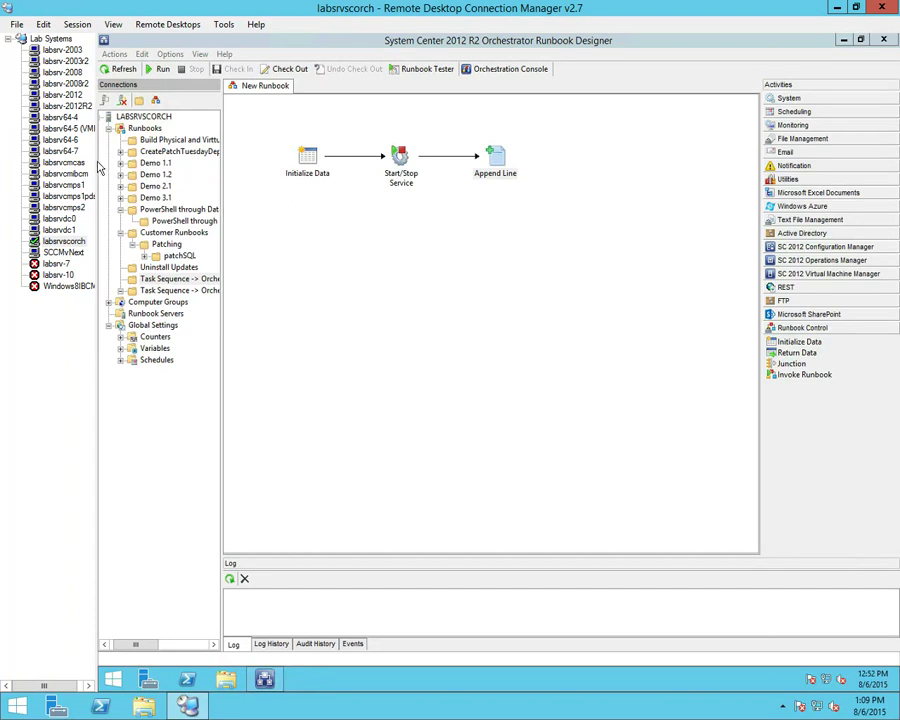
# Return to the labsrvcmcas server and examine the Connect to Network Folder path and drive and the Run PowerShell Script command line.
pyautogui.click(84, 164)
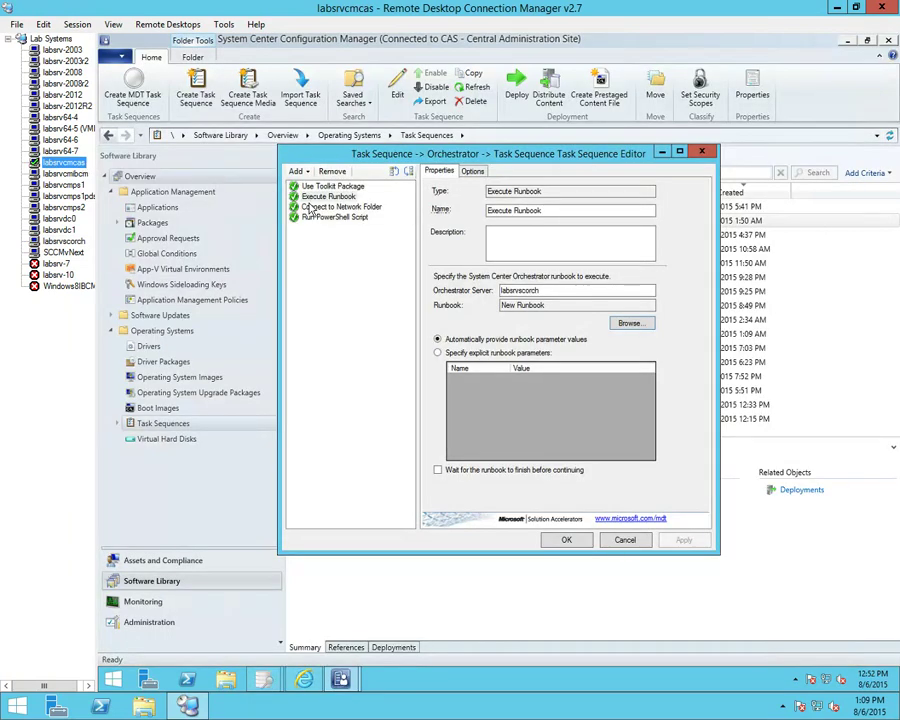
pyautogui.click(327, 208)
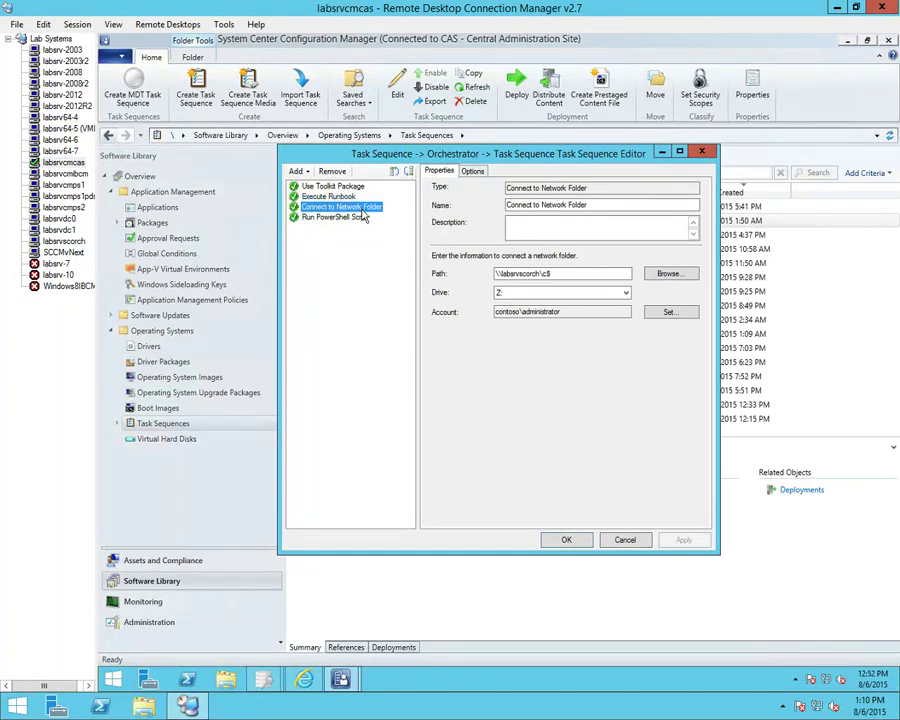
pyautogui.click(503, 294)
pyautogui.click(564, 273)
pyautogui.click(336, 217)
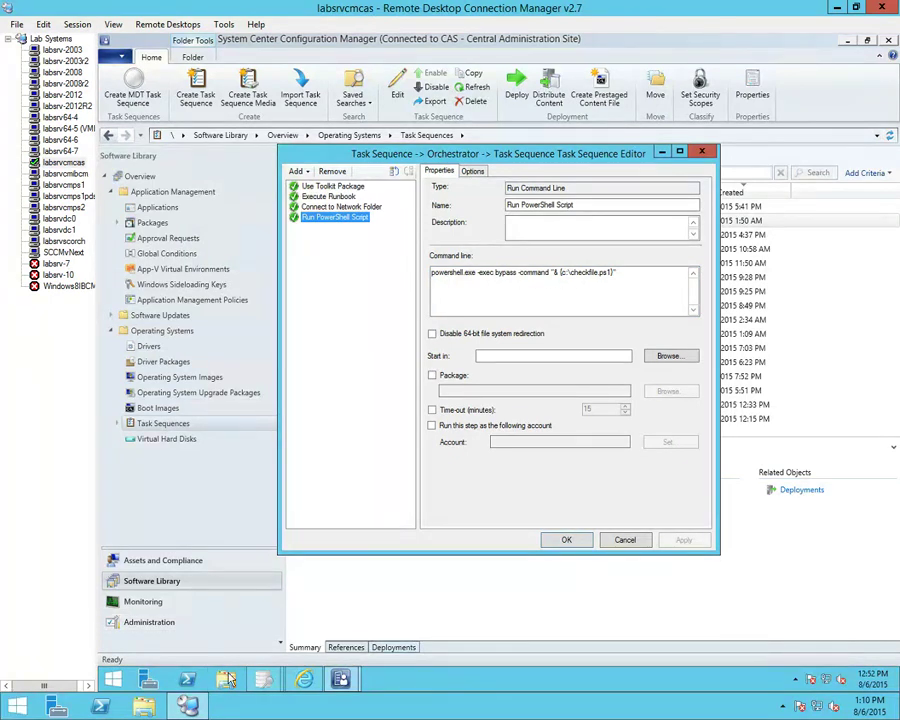
# Switch to File Explorer on labsrvcmcas and open checkfile.ps1 from the root of drive C:.
pyautogui.press('super+e')
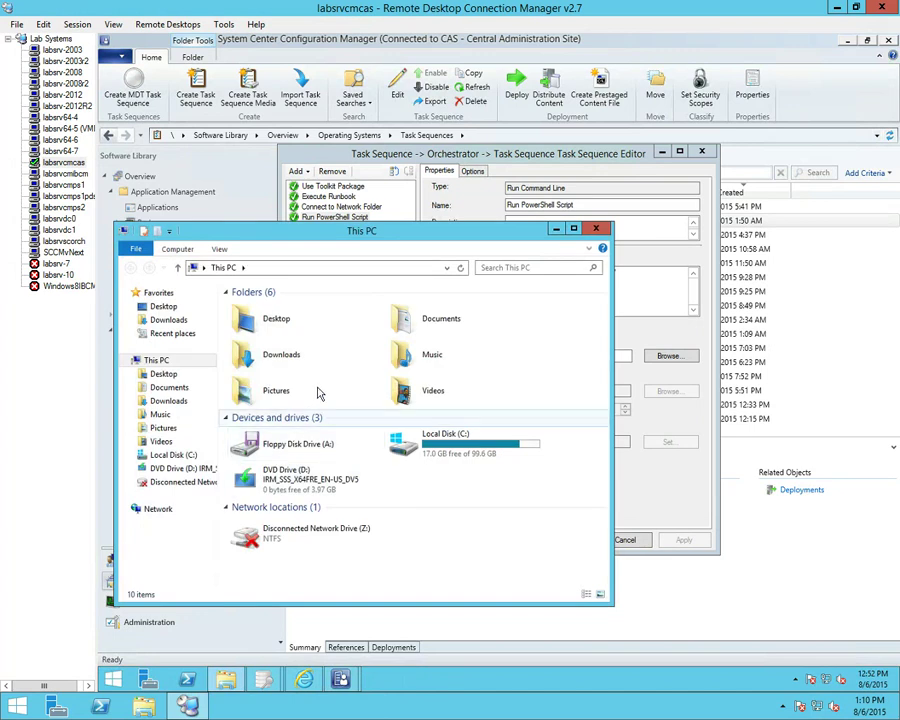
pyautogui.click(433, 446)
pyautogui.doubleClick(433, 446)
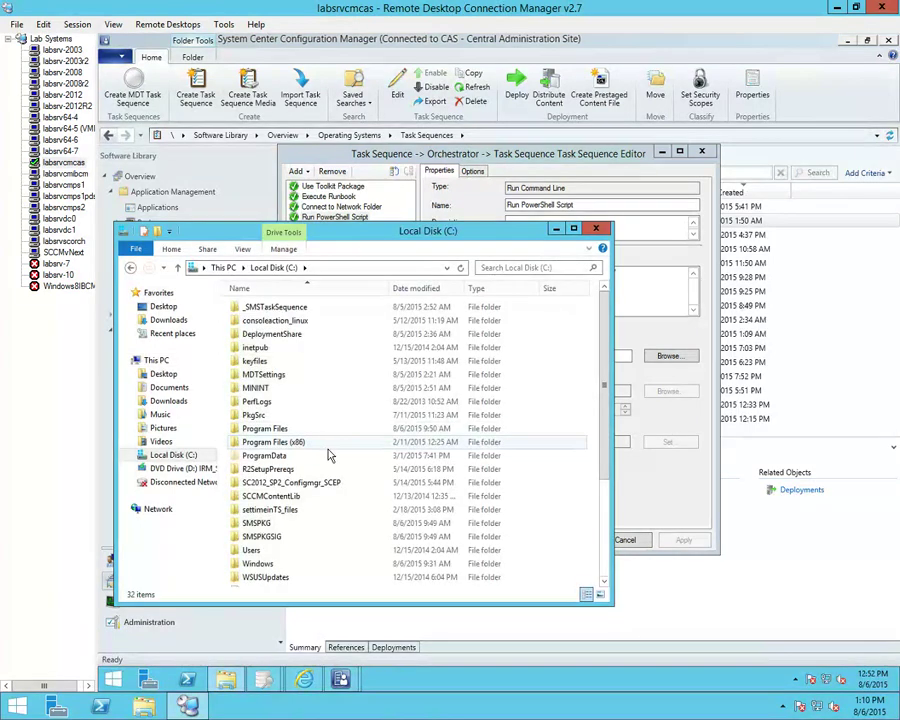
pyautogui.scroll(-5, 323, 480)
pyautogui.doubleClick(268, 459)
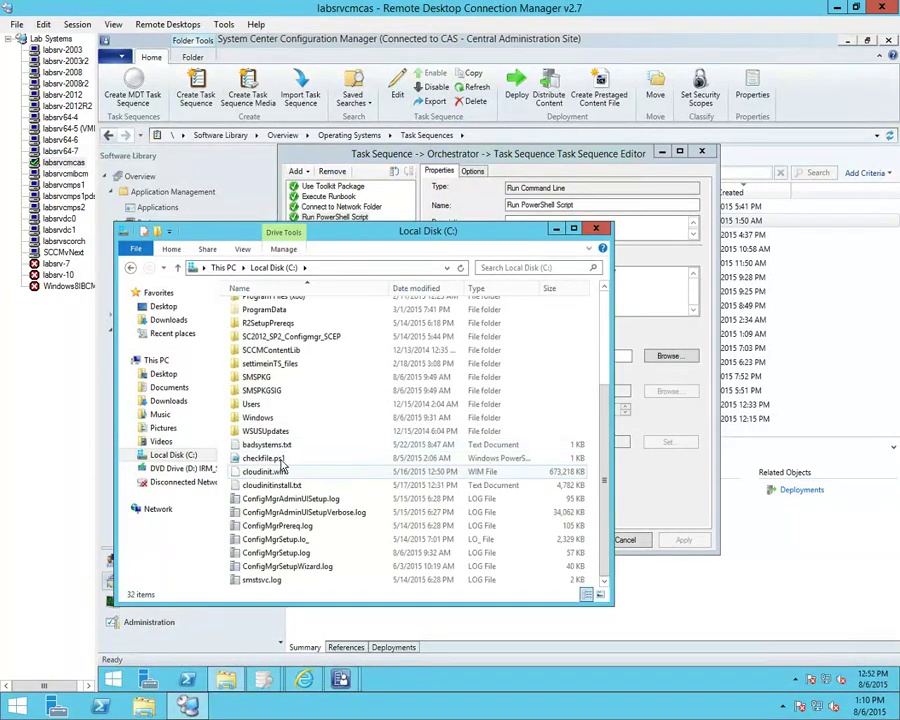
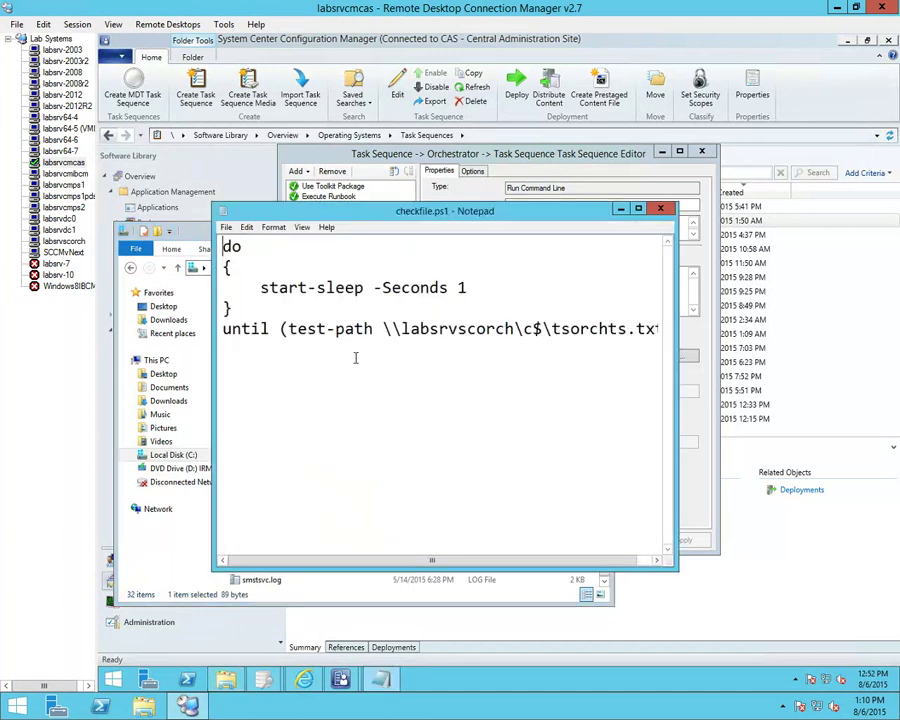
# Set the Notepad font size to 12 so the full checkfile.ps1 script fits in the window.
pyautogui.click(273, 228)
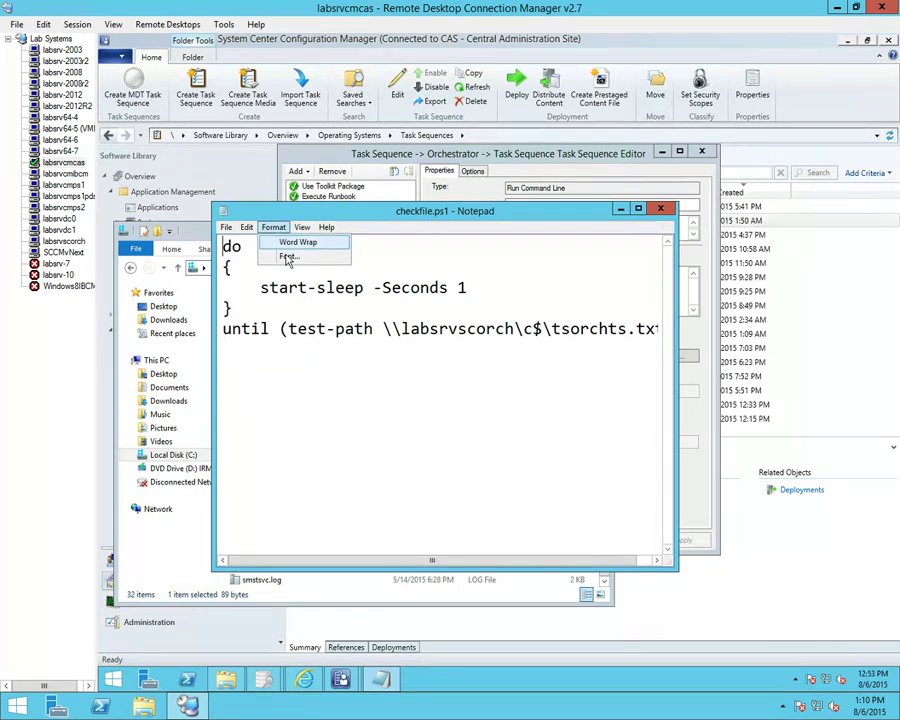
pyautogui.click(374, 287)
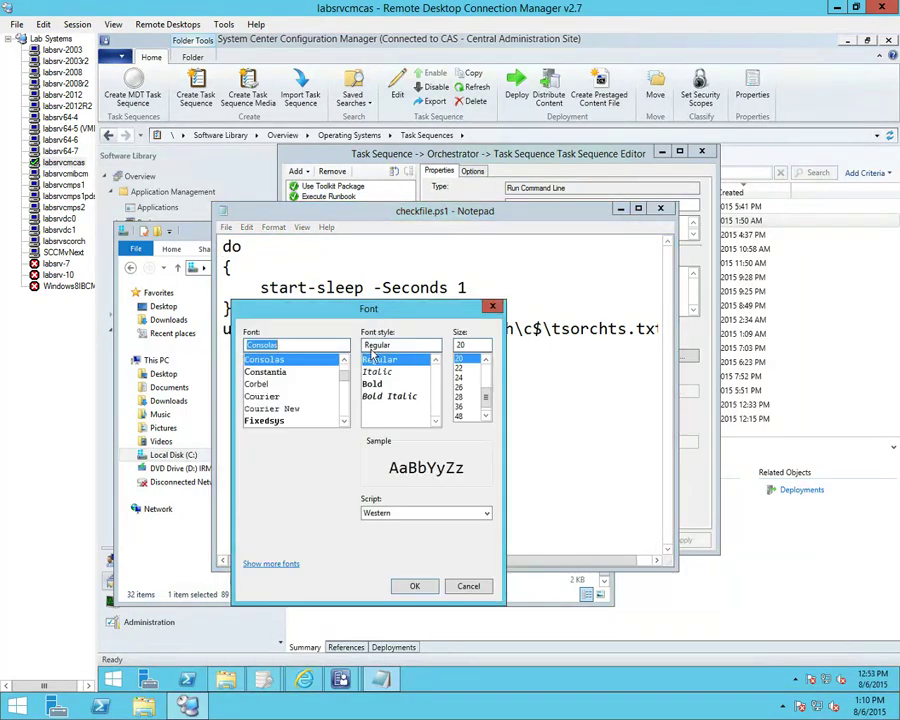
pyautogui.scroll(2, 481, 362)
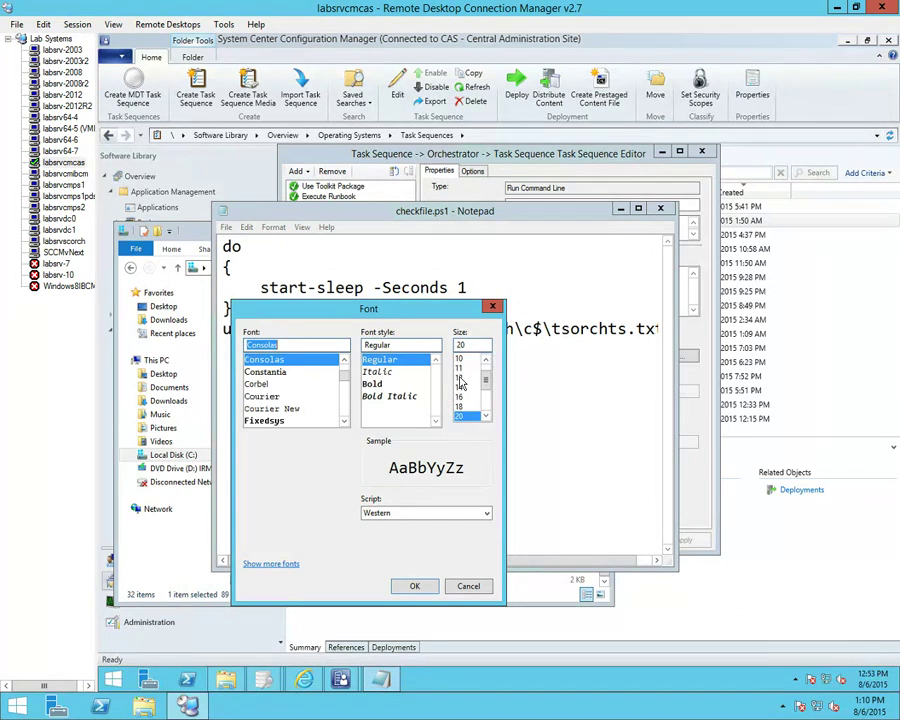
pyautogui.click(459, 377)
pyautogui.click(416, 586)
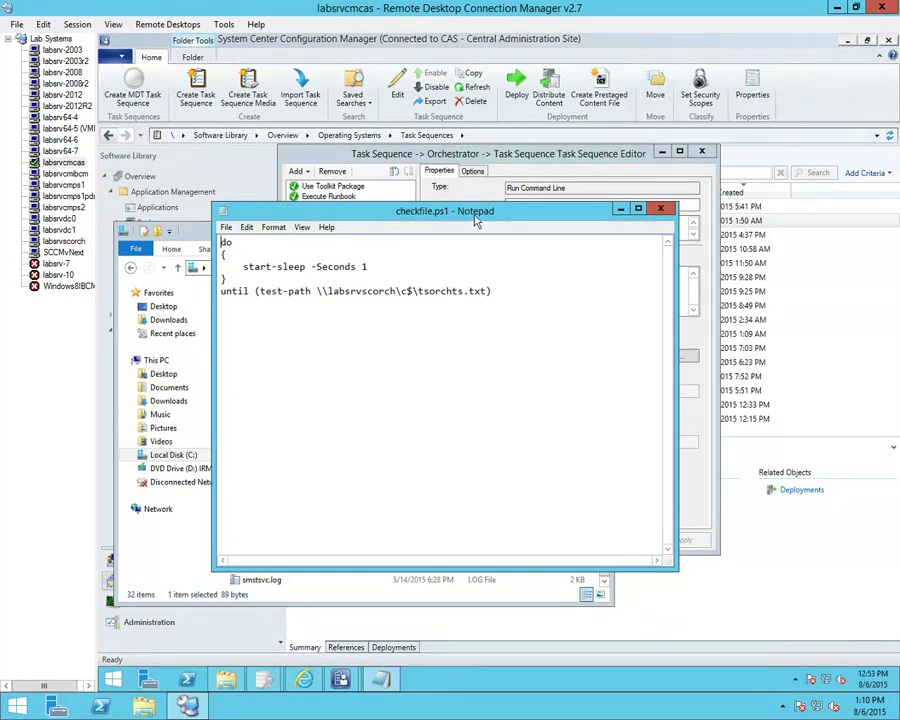
# Close checkfile.ps1, the Local Disk (C:) window and the Task Sequence Editor.
pyautogui.click(660, 208)
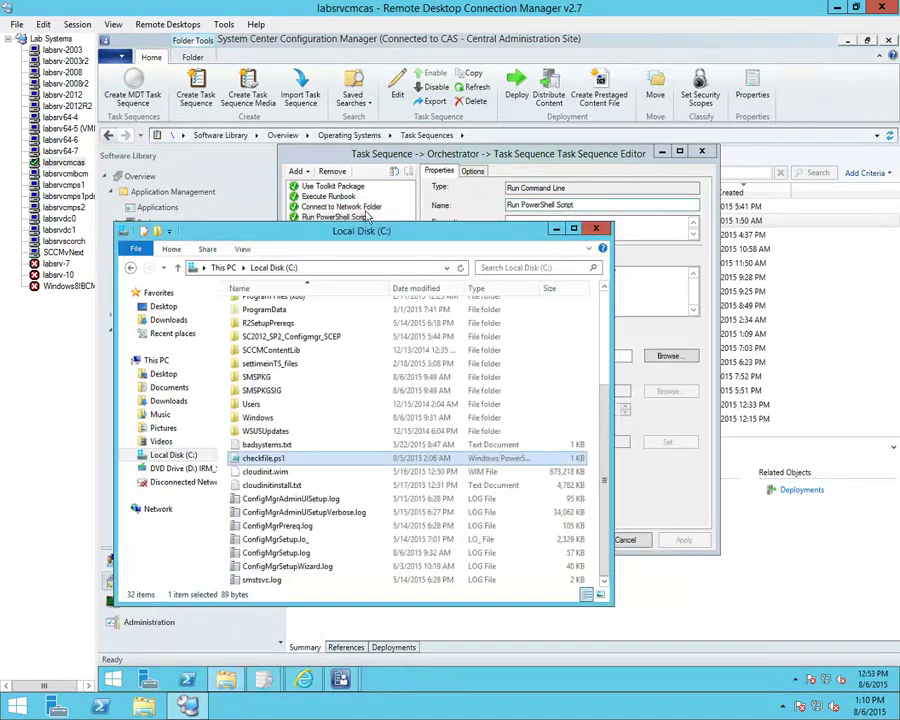
pyautogui.click(596, 228)
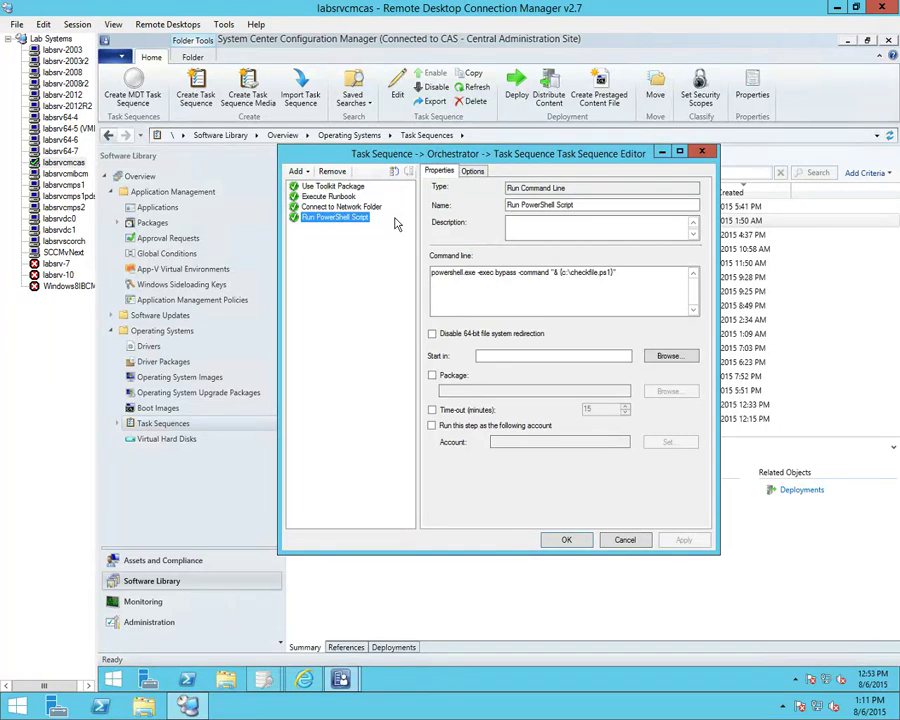
pyautogui.click(568, 540)
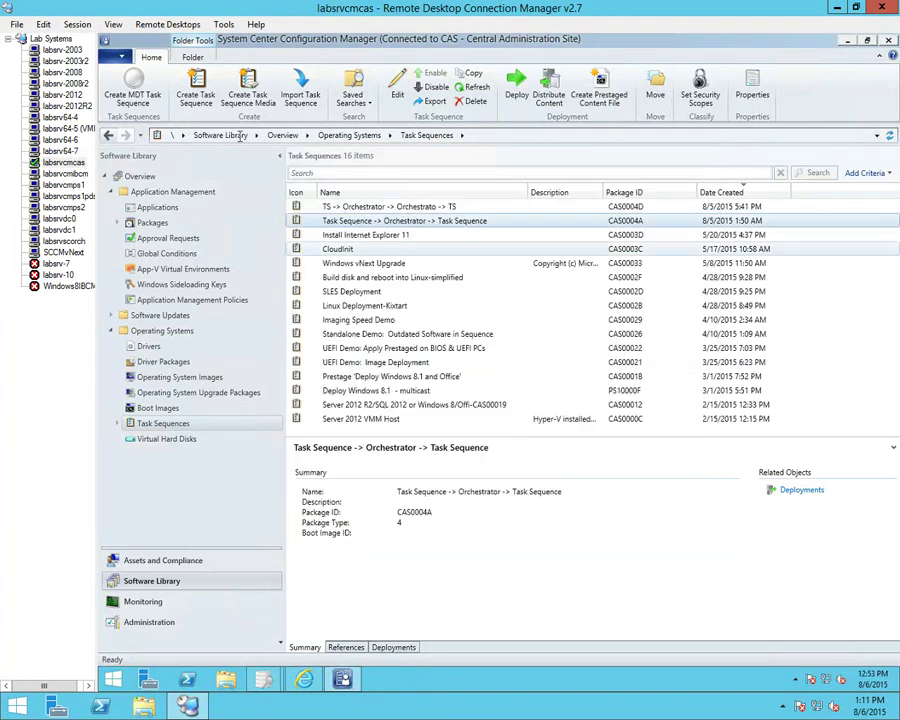
# Switch to the labsrv-2012R2 server and reinstall Task Sequence -> Orchestrator -> Task Sequence from Software Center.
pyautogui.click(80, 107)
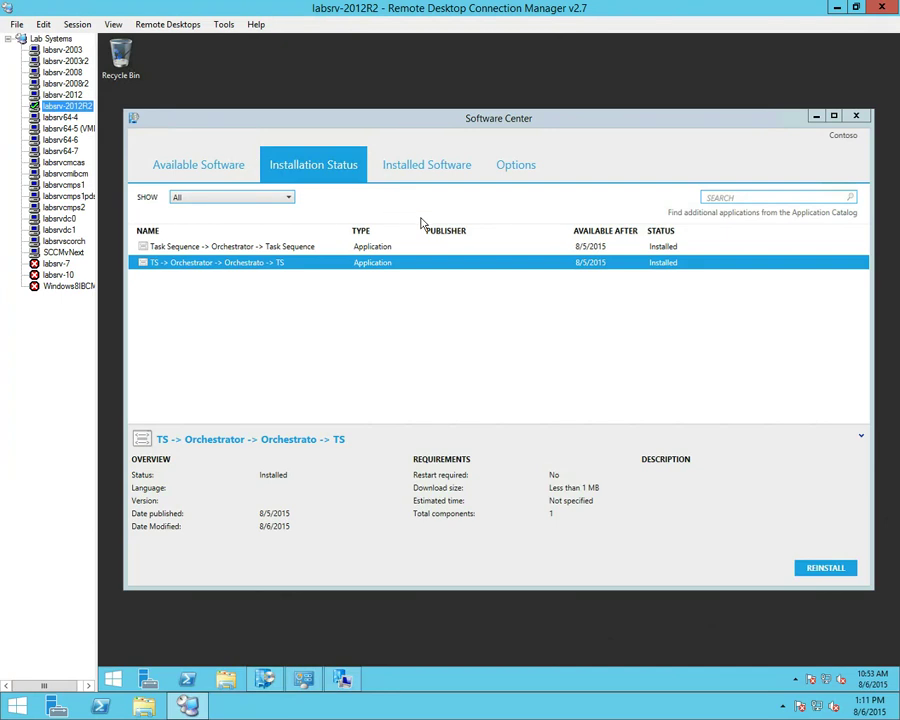
pyautogui.click(296, 248)
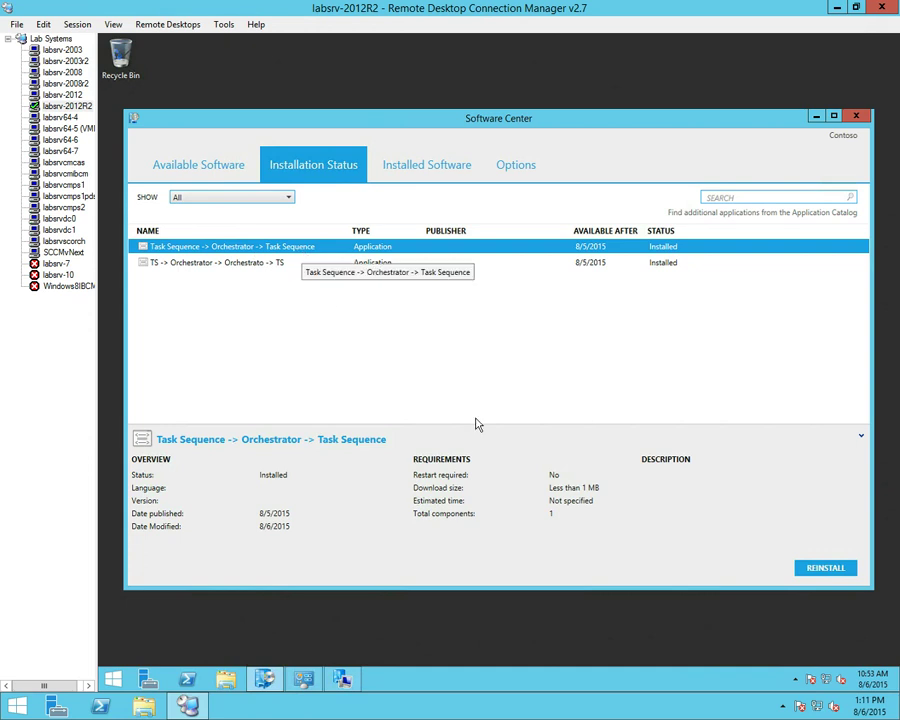
pyautogui.click(824, 575)
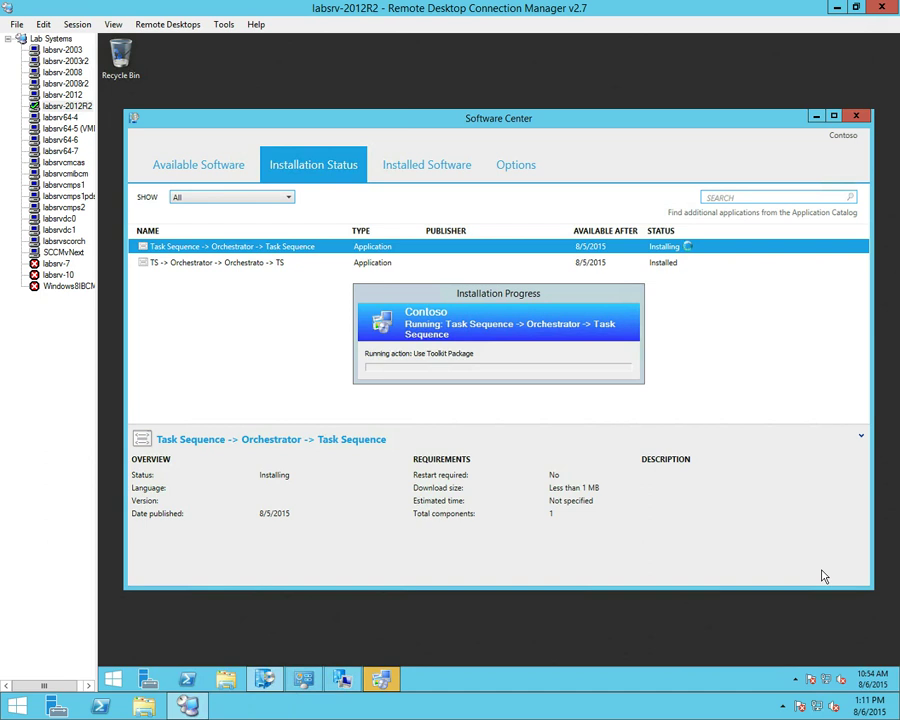
# Open \\labsrvscorch\c$ in File Explorer and move the Installation Progress window away from the file list.
pyautogui.click(249, 617)
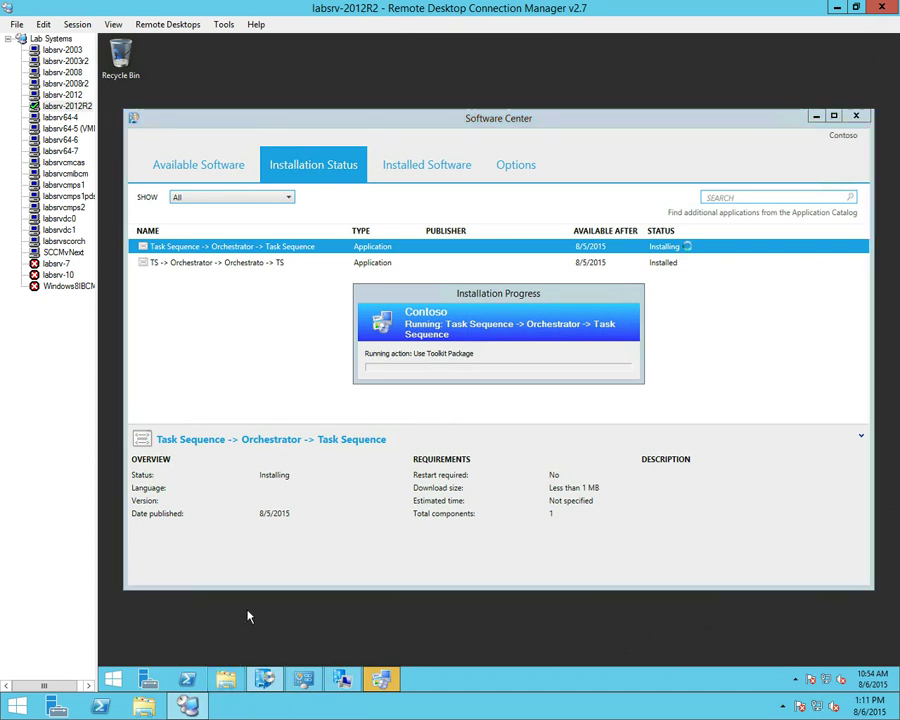
pyautogui.press('super+e')
pyautogui.click(464, 247)
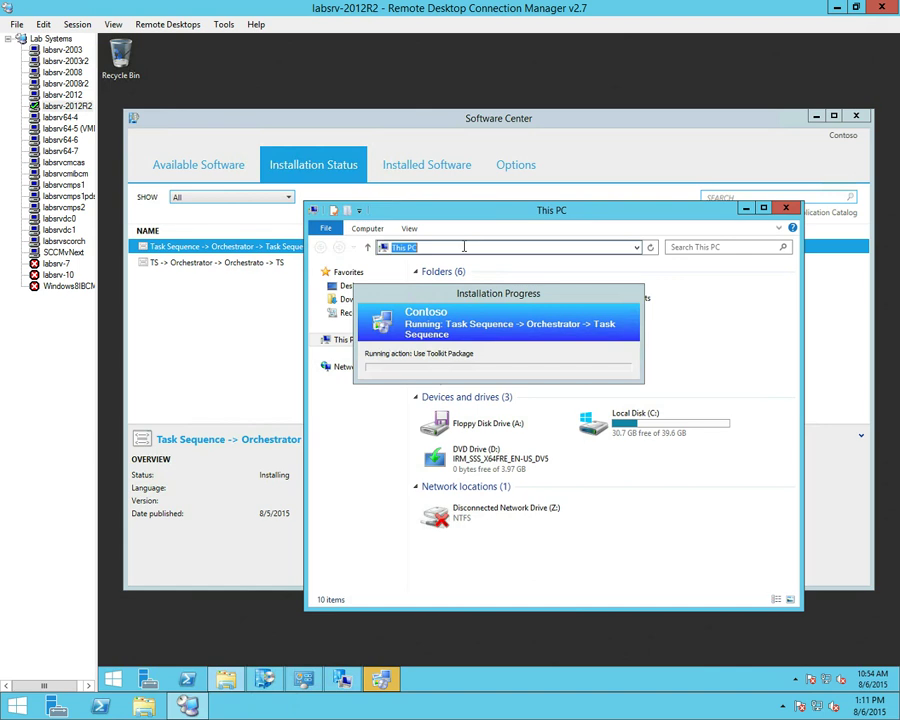
pyautogui.write('\\labs')
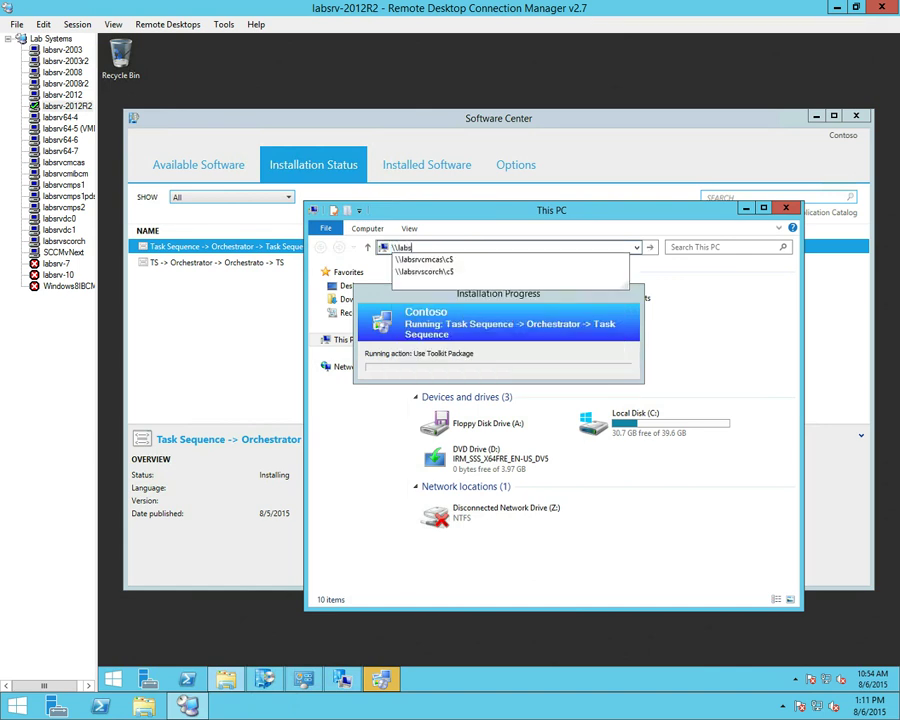
pyautogui.write('rvscorch\\c')
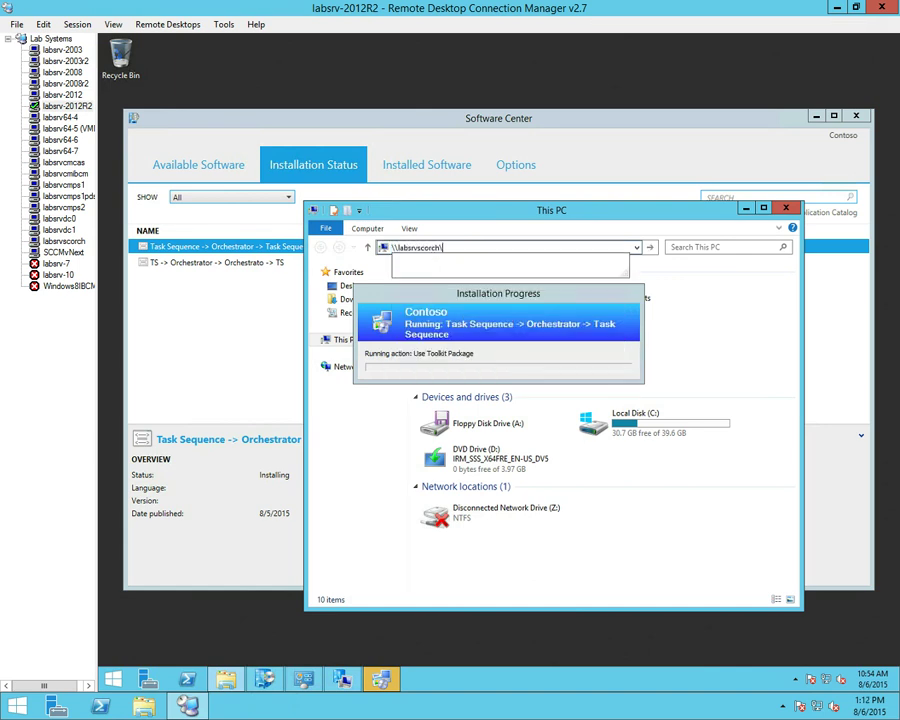
pyautogui.write('$')
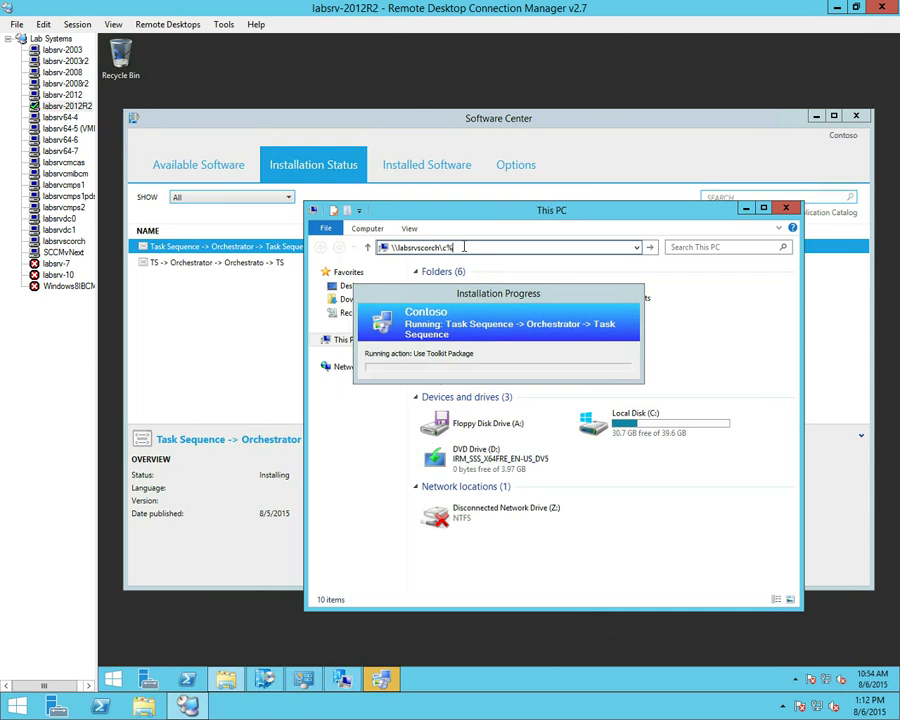
pyautogui.press('Return')
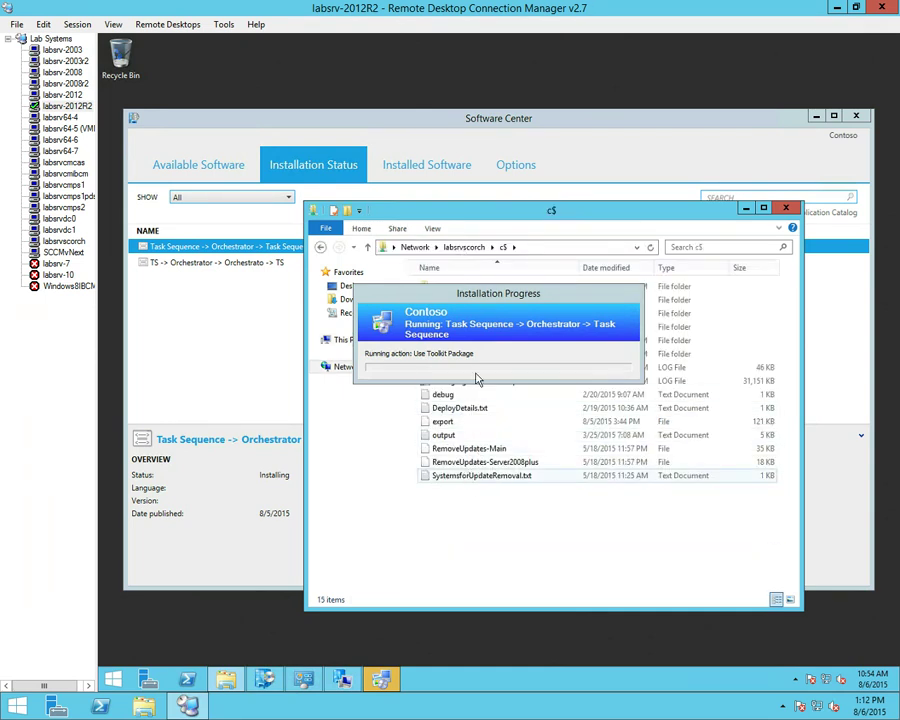
pyautogui.moveTo(484, 295); pyautogui.dragTo(445, 150)
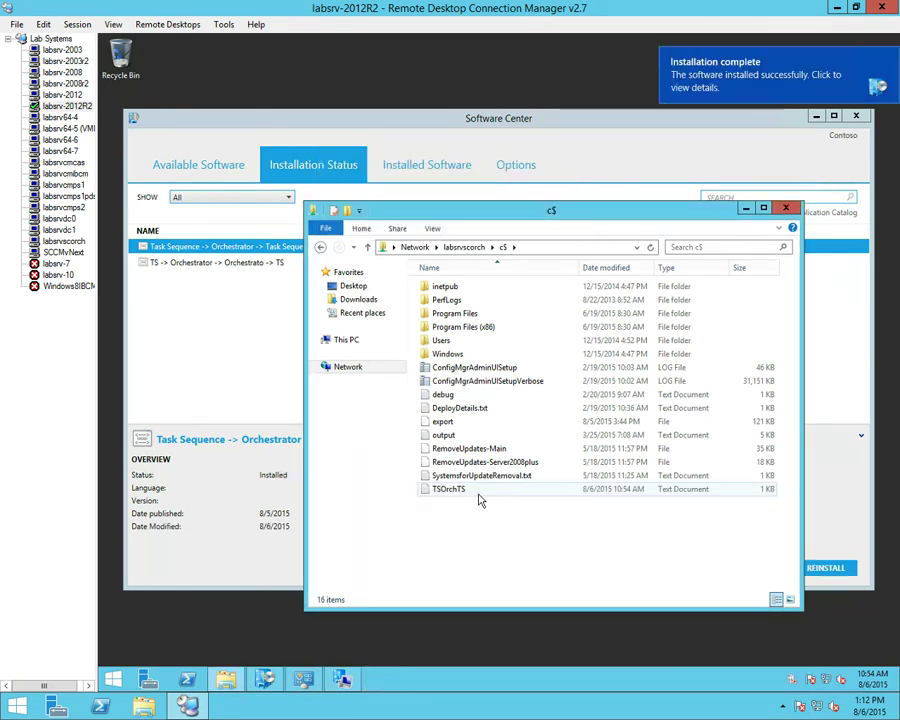
# Permanently delete the TSOrchTS text file from the labsrvscorch c$ share and close File Explorer.
pyautogui.click(462, 492)
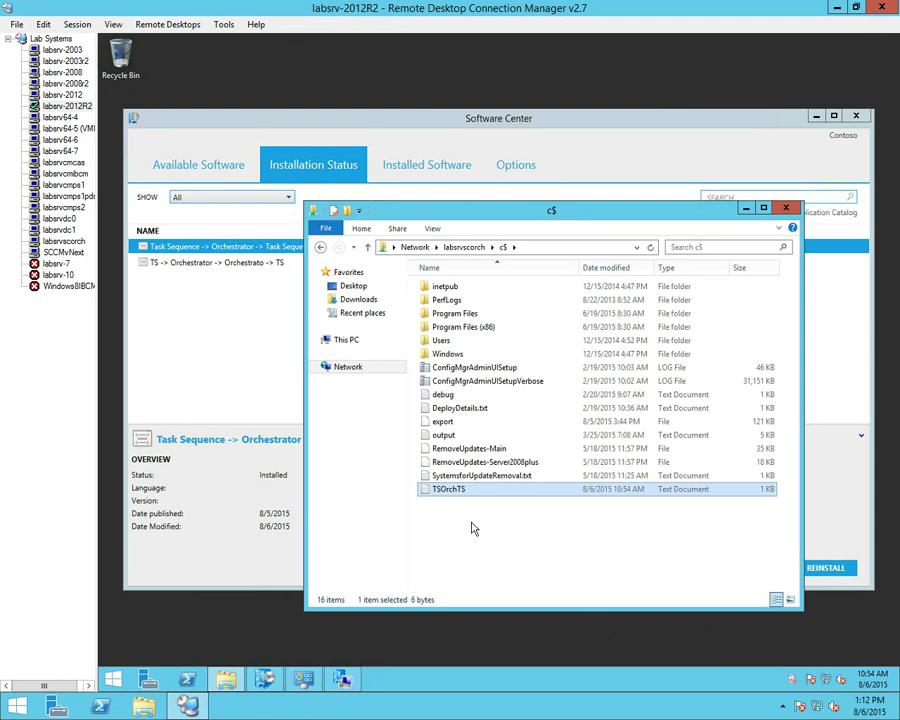
pyautogui.rightClick(491, 497)
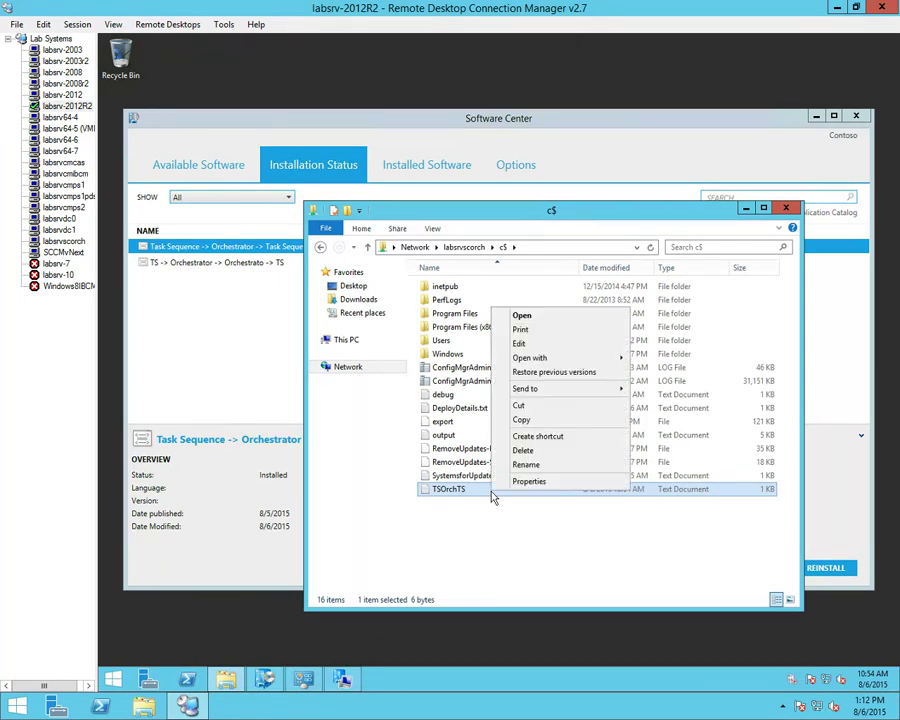
pyautogui.click(523, 451)
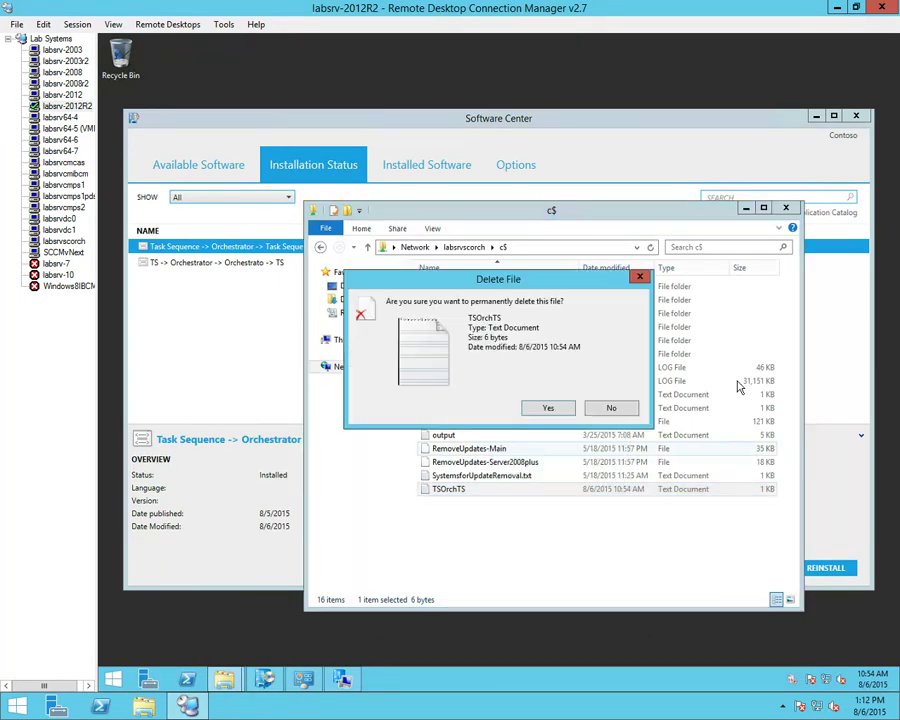
pyautogui.click(579, 349)
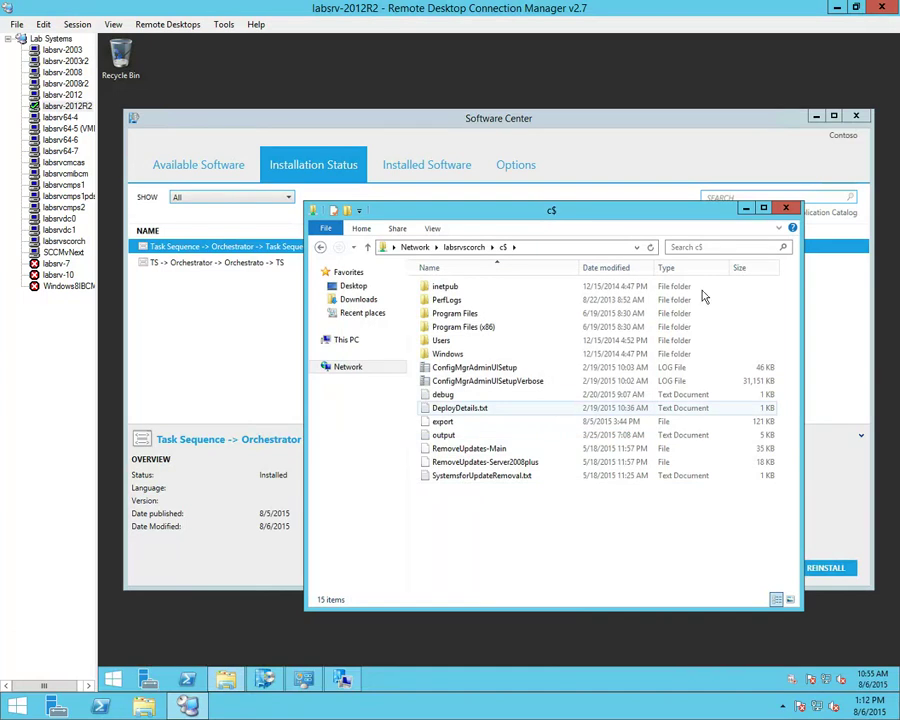
pyautogui.hotkey('alt', 'F4')
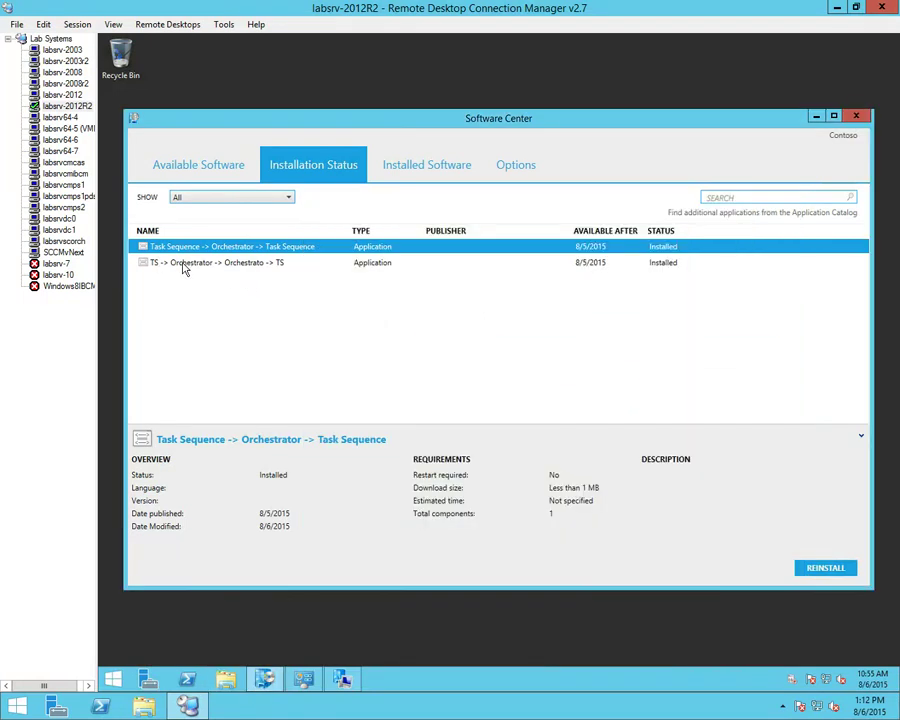
# Switch to labsrvcmcas and review the runbook, network folder and PowerShell steps of TS -> Orchestrator -> Orchestrato -> TS, closing the editor without changes.
pyautogui.click(281, 264)
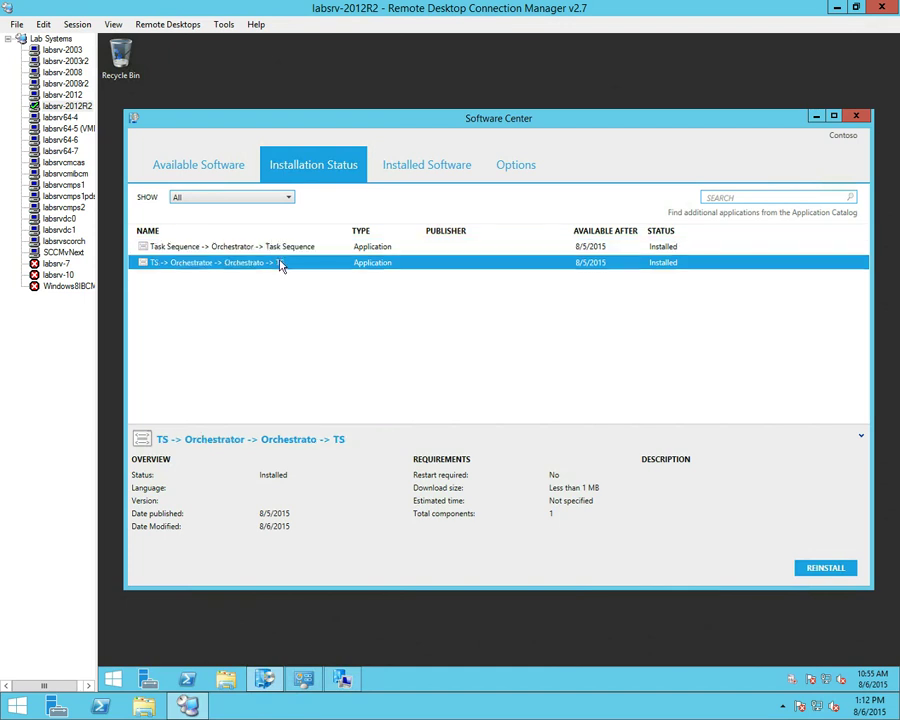
pyautogui.click(62, 163)
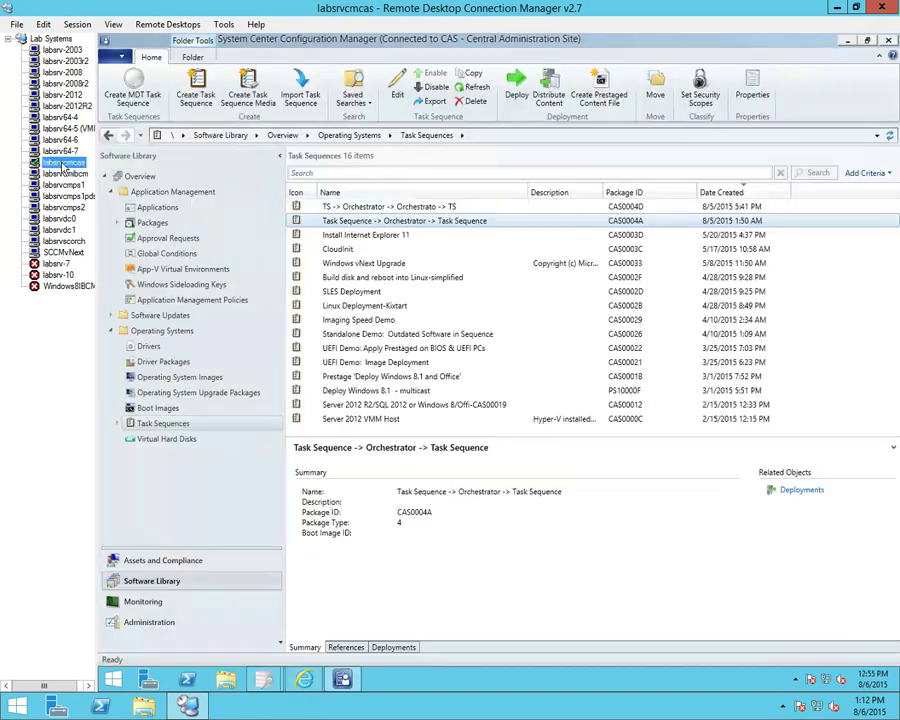
pyautogui.rightClick(410, 207)
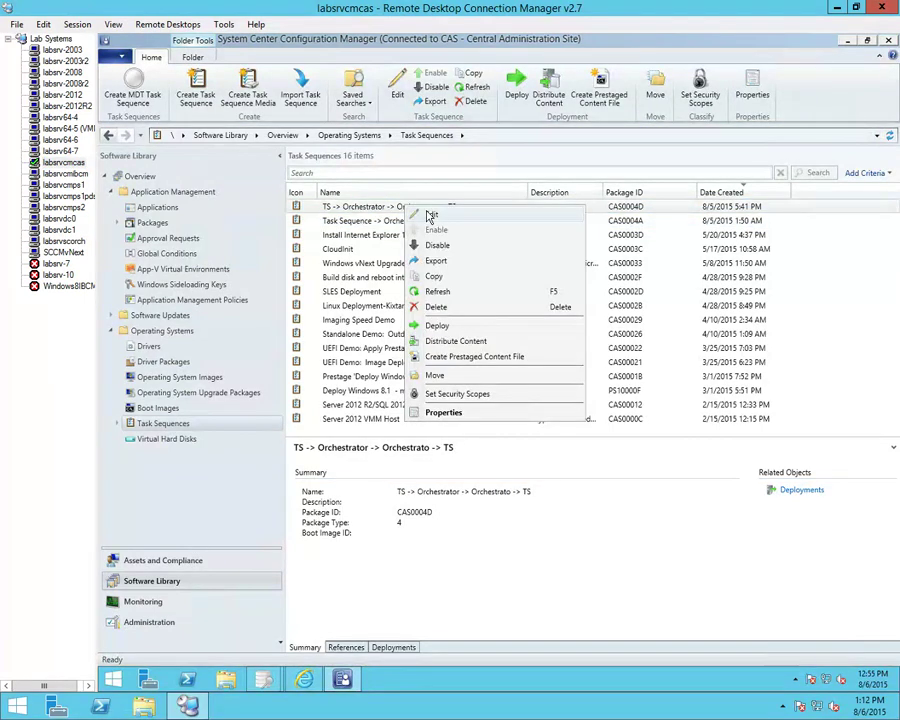
pyautogui.click(428, 215)
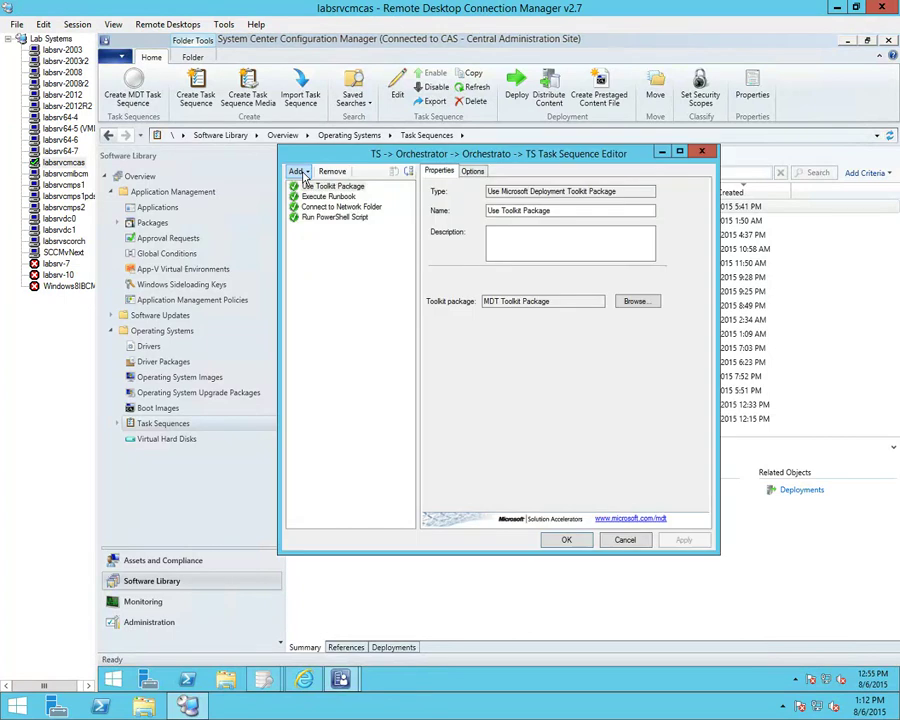
pyautogui.click(345, 197)
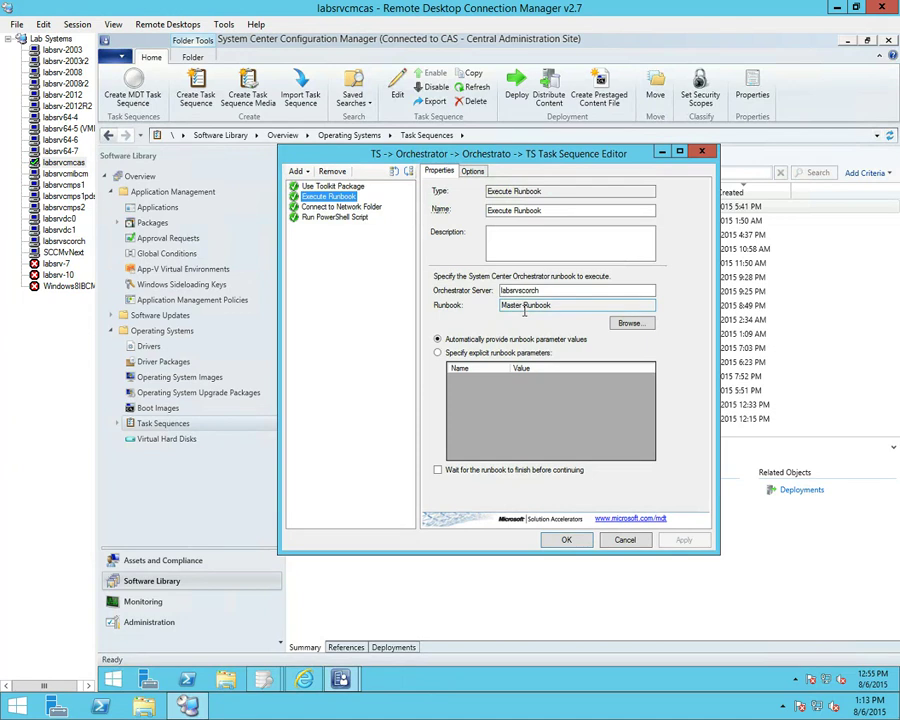
pyautogui.click(345, 207)
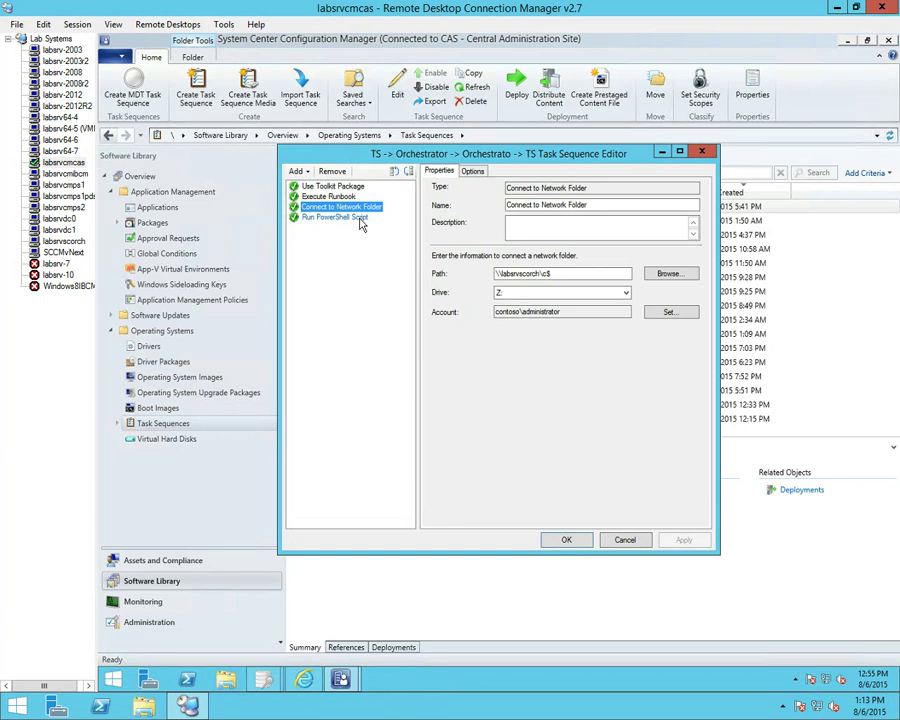
pyautogui.click(340, 217)
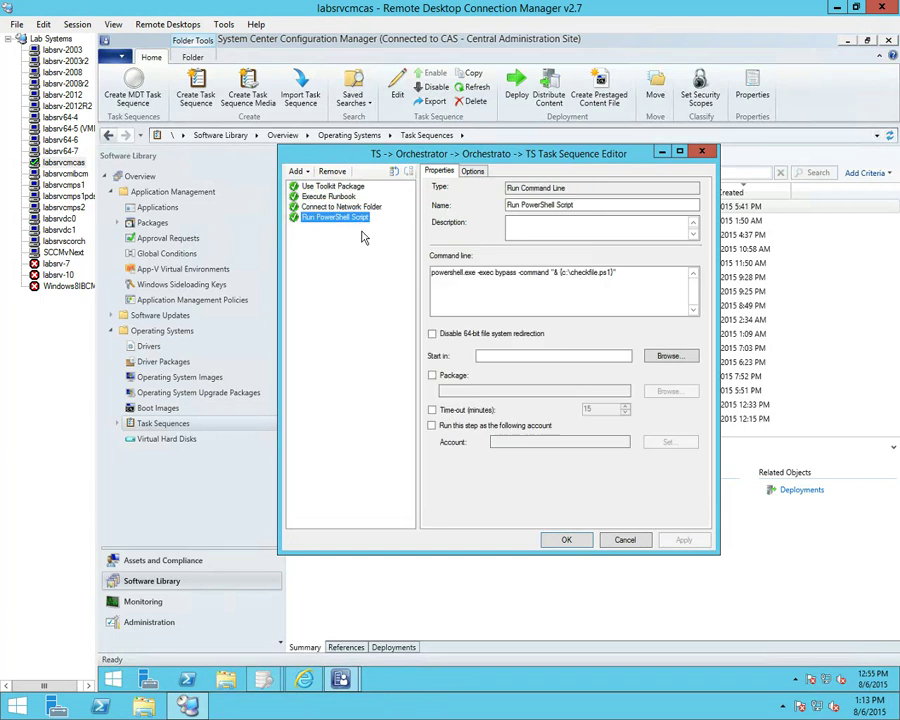
pyautogui.click(626, 541)
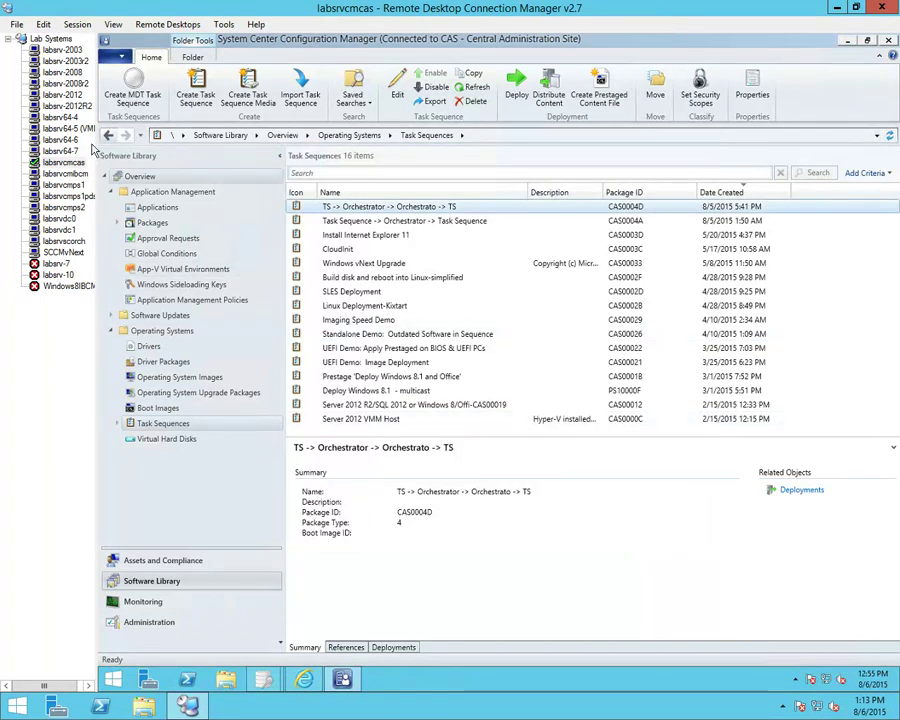
# Switch to labsrvscorch and examine the Invoke Runbook activity's details in the Master Runbook, closing them without changes.
pyautogui.click(62, 241)
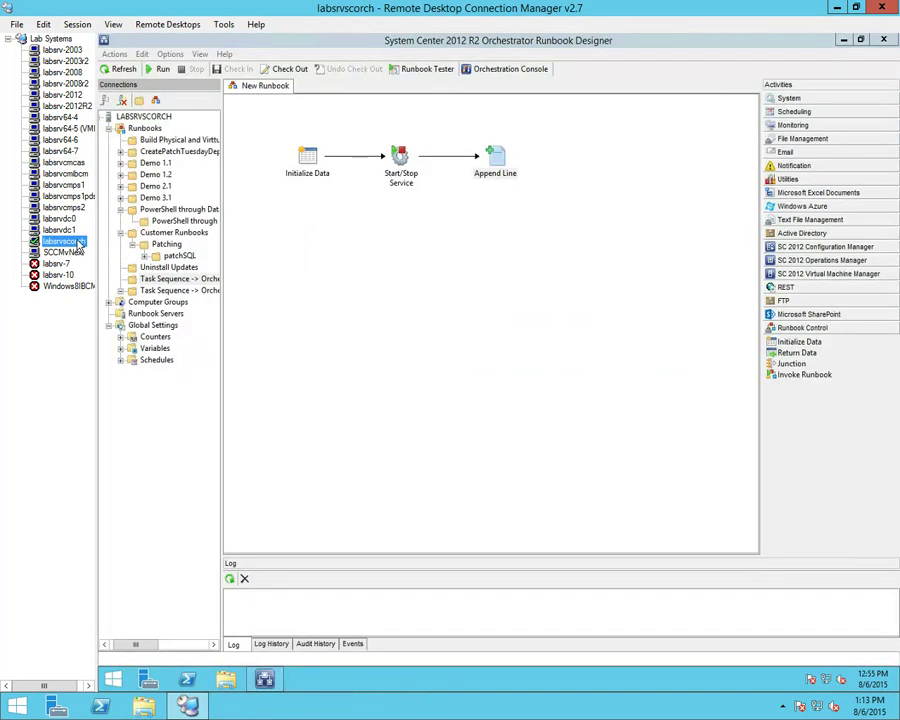
pyautogui.click(172, 290)
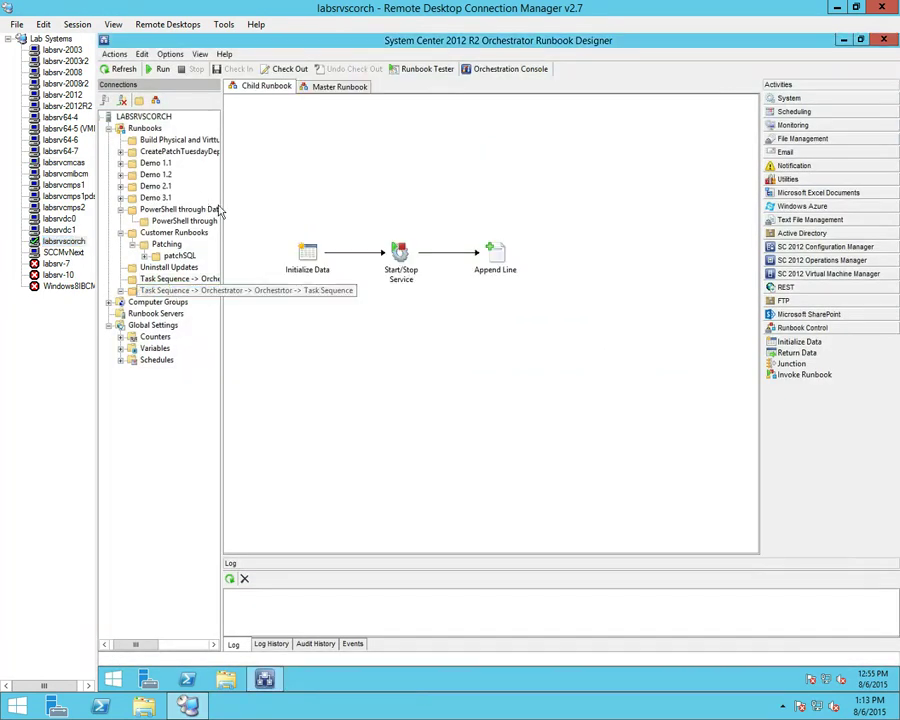
pyautogui.click(335, 87)
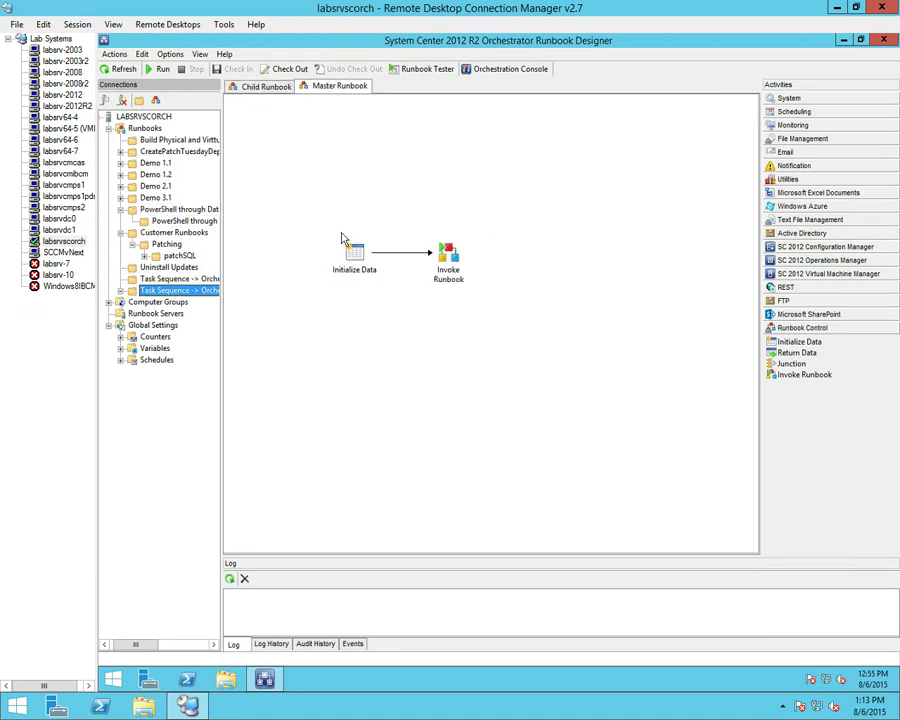
pyautogui.doubleClick(450, 273)
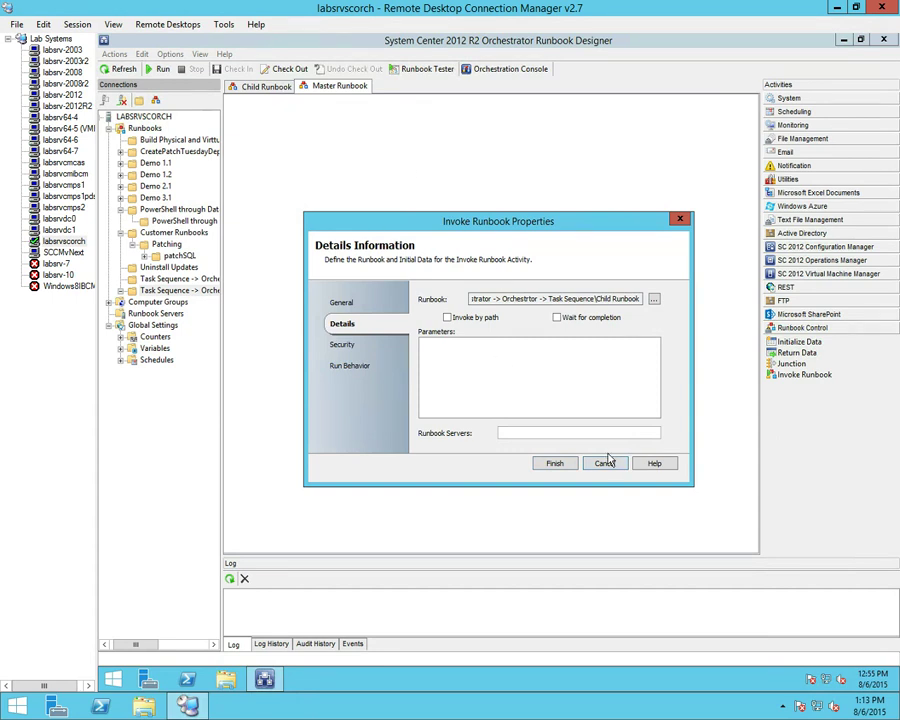
pyautogui.press('Escape')
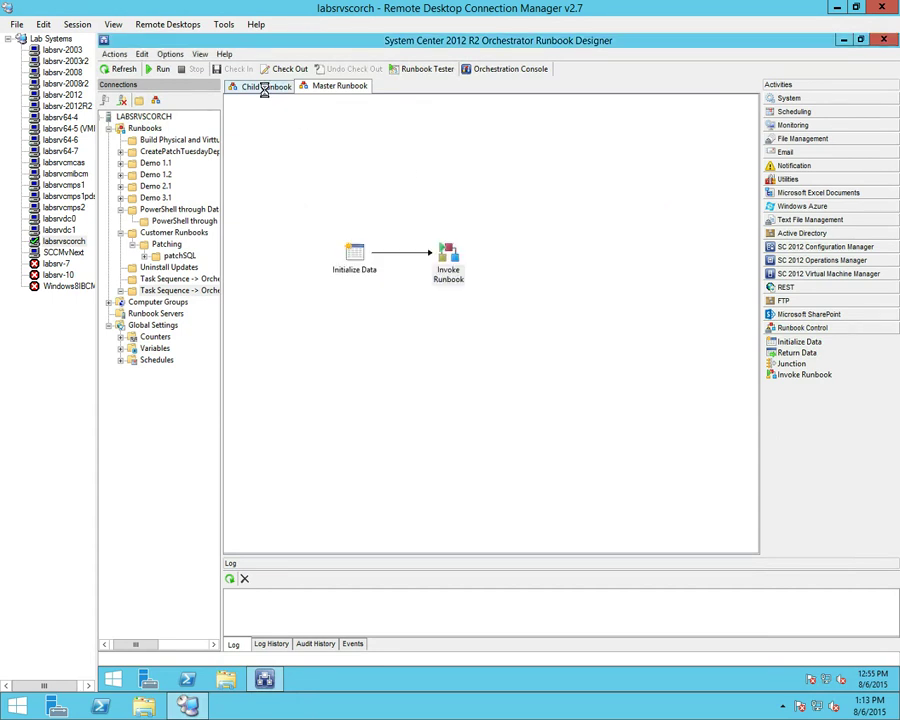
# Review the activity chain of the Child Runbook and return to the Master Runbook.
pyautogui.click(264, 87)
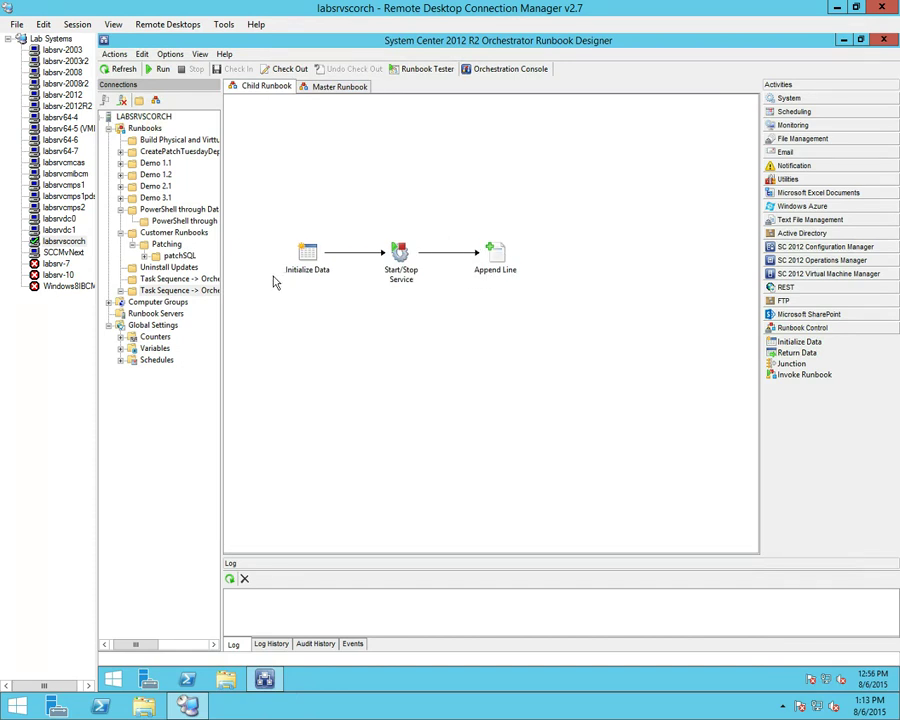
pyautogui.click(331, 88)
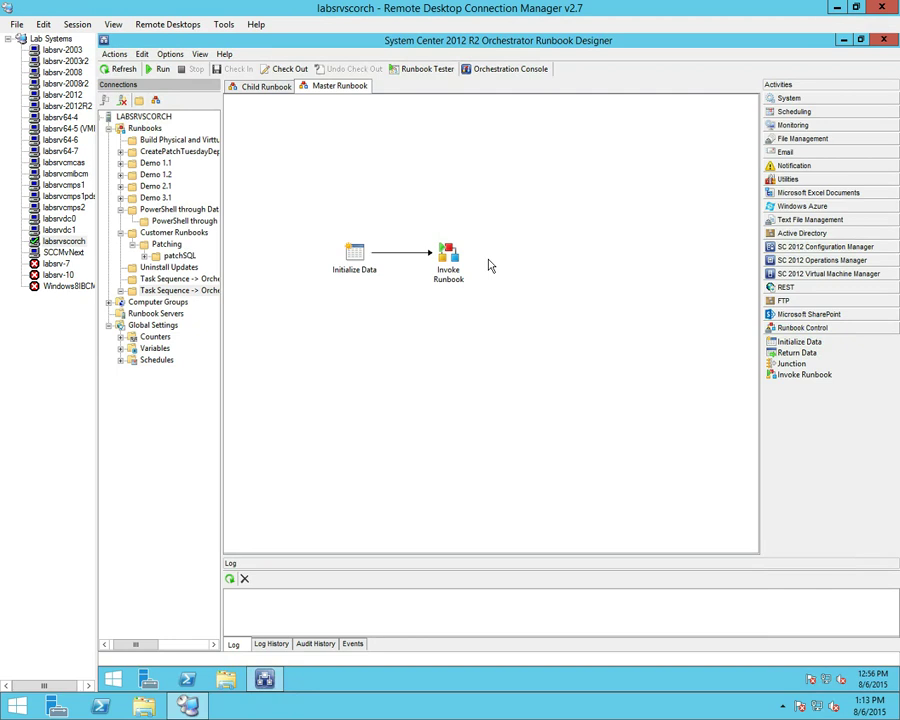
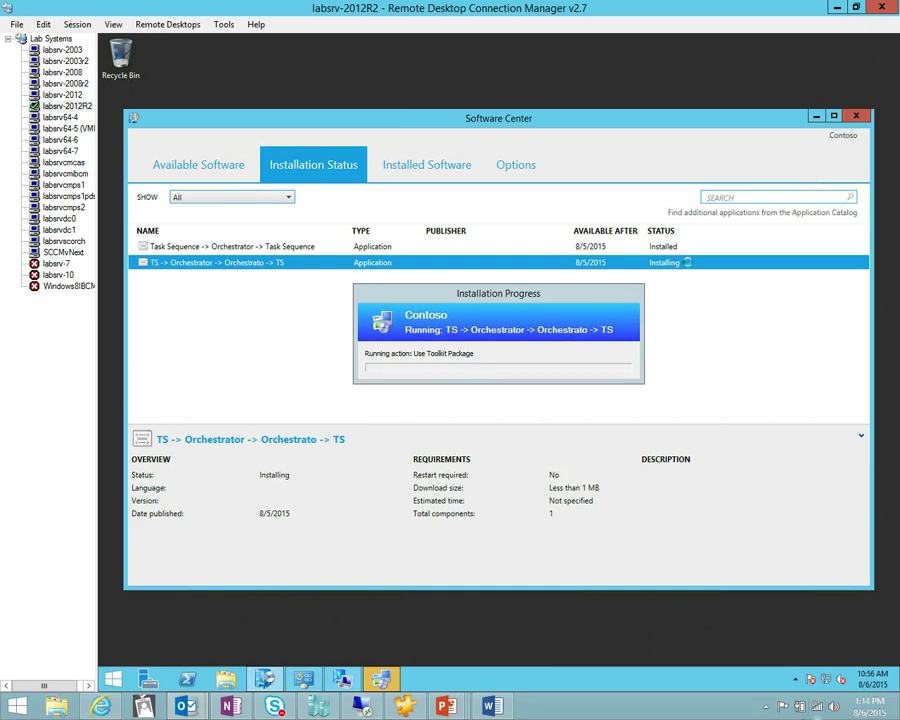
pyautogui.moveTo(897, 688)
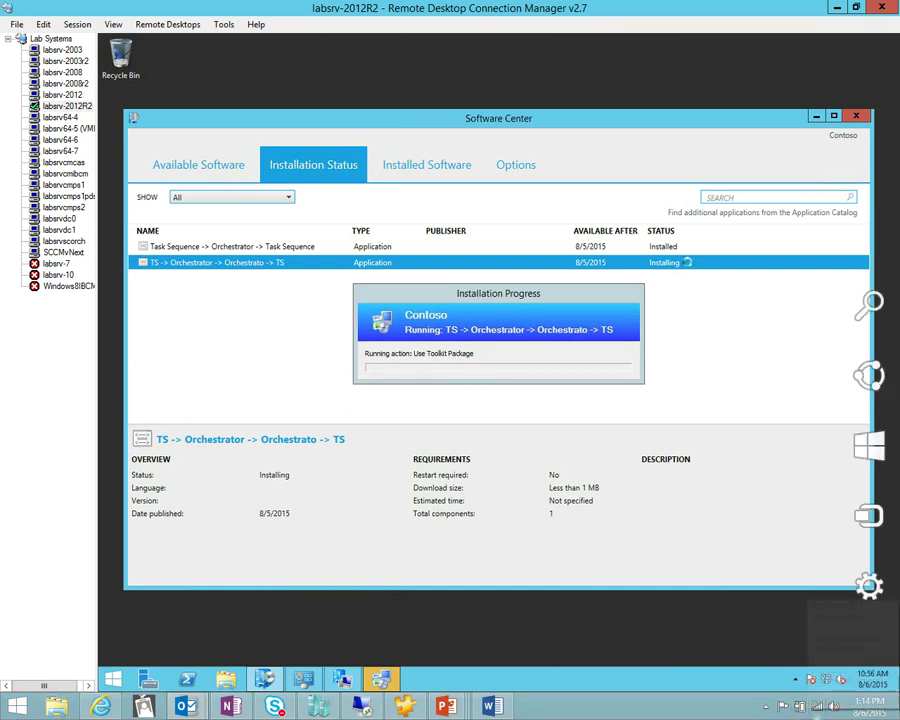
pyautogui.click(784, 708)
pyautogui.click(784, 708)
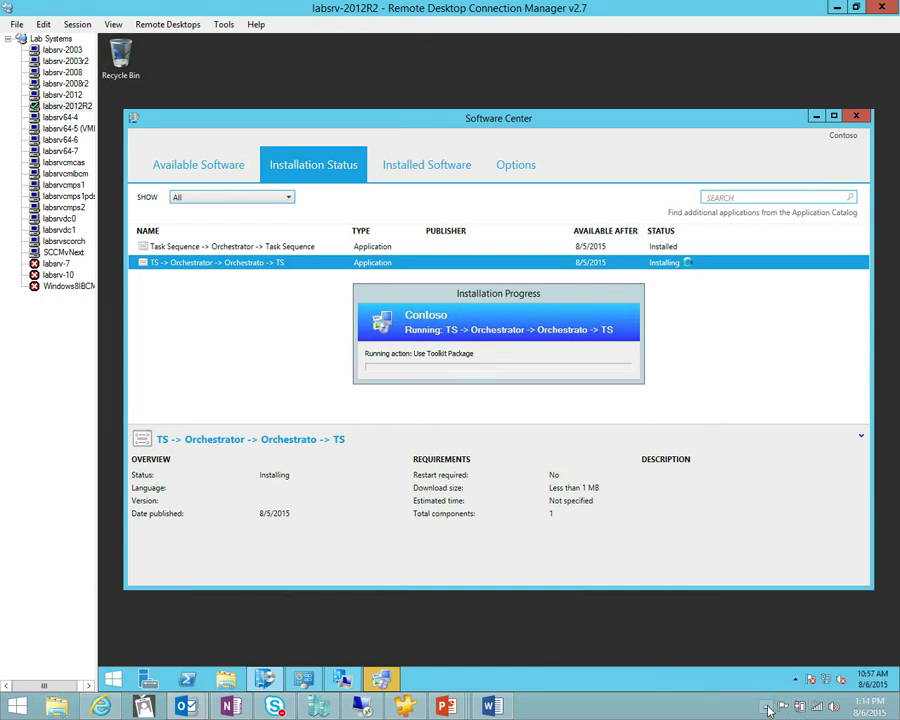
pyautogui.click(766, 708)
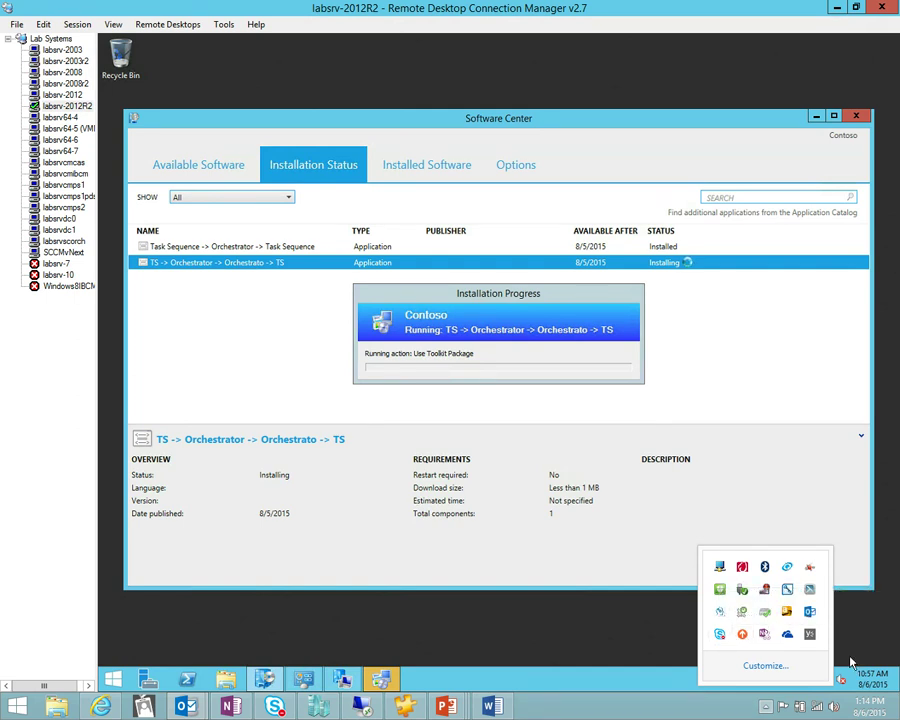
pyautogui.rightClick(764, 590)
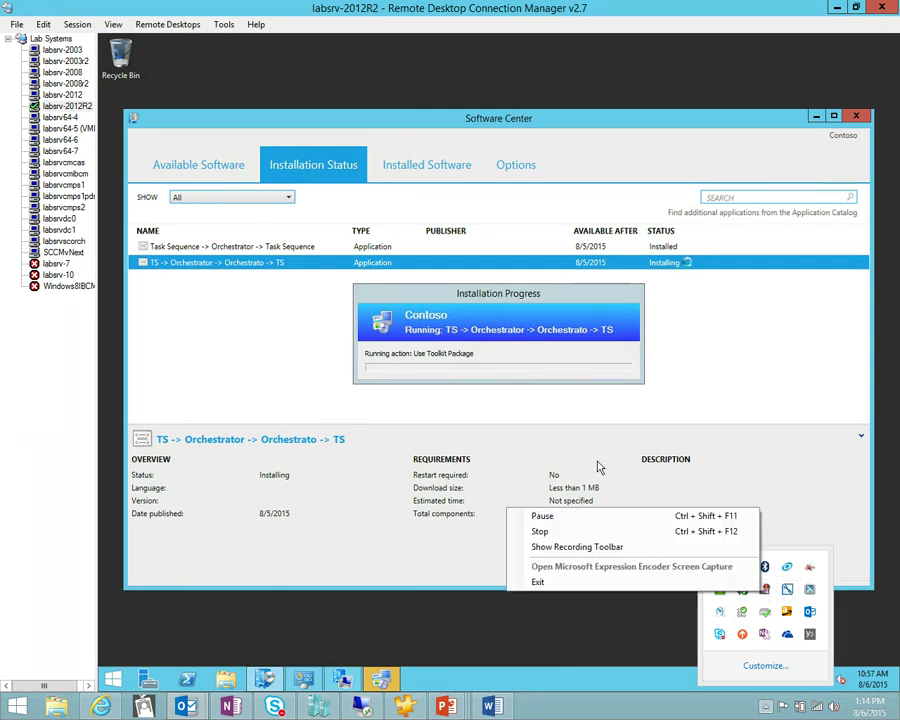
pyautogui.click(583, 546)
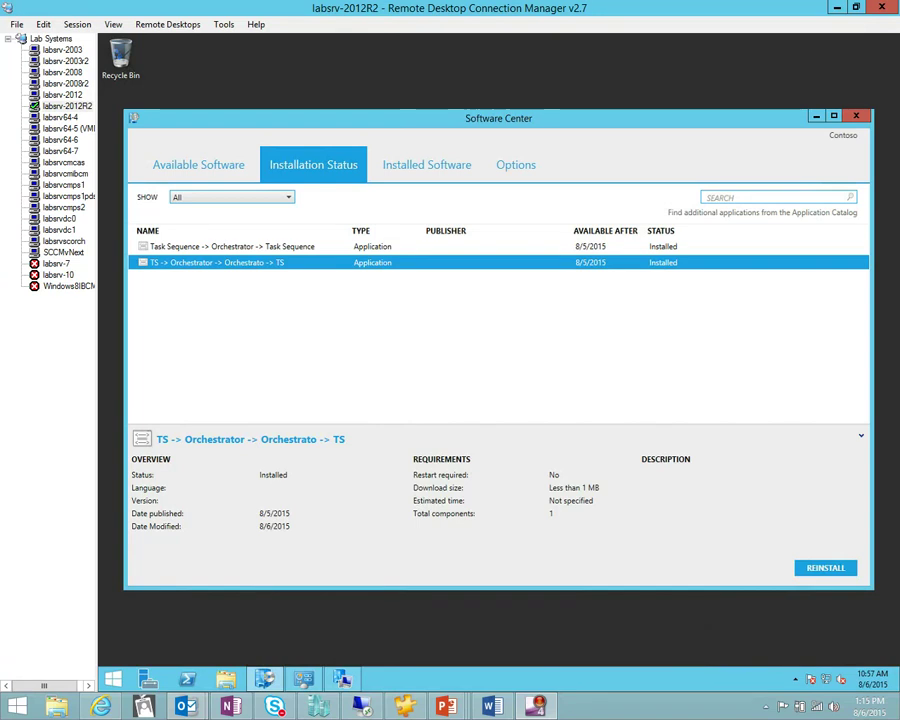
# Advance the PowerPoint slide show to the Imaging as a Service slide.
pyautogui.moveTo(623, 36)
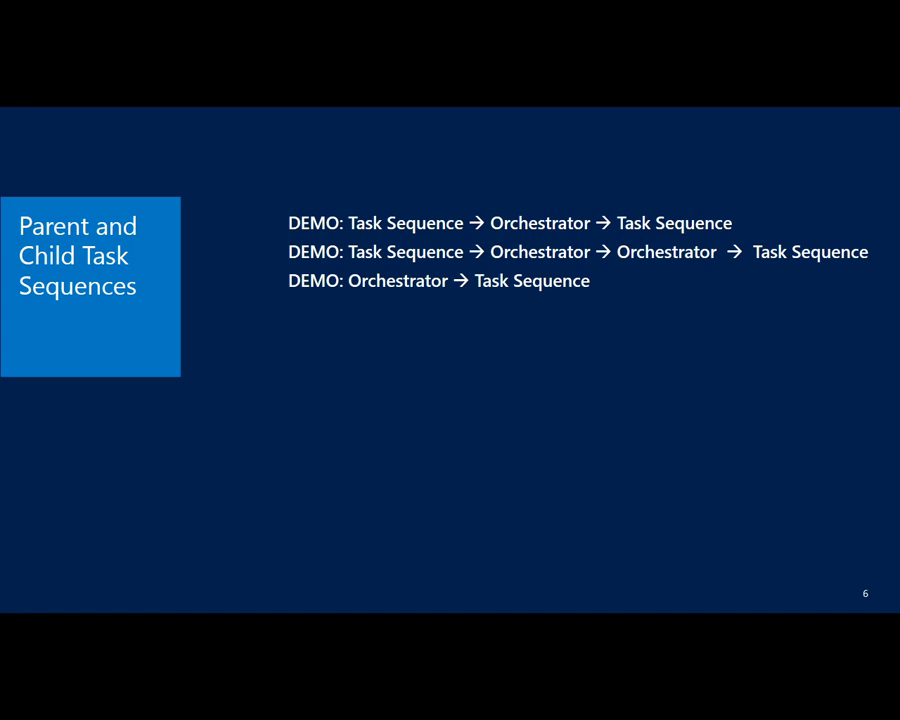
pyautogui.press('Right')
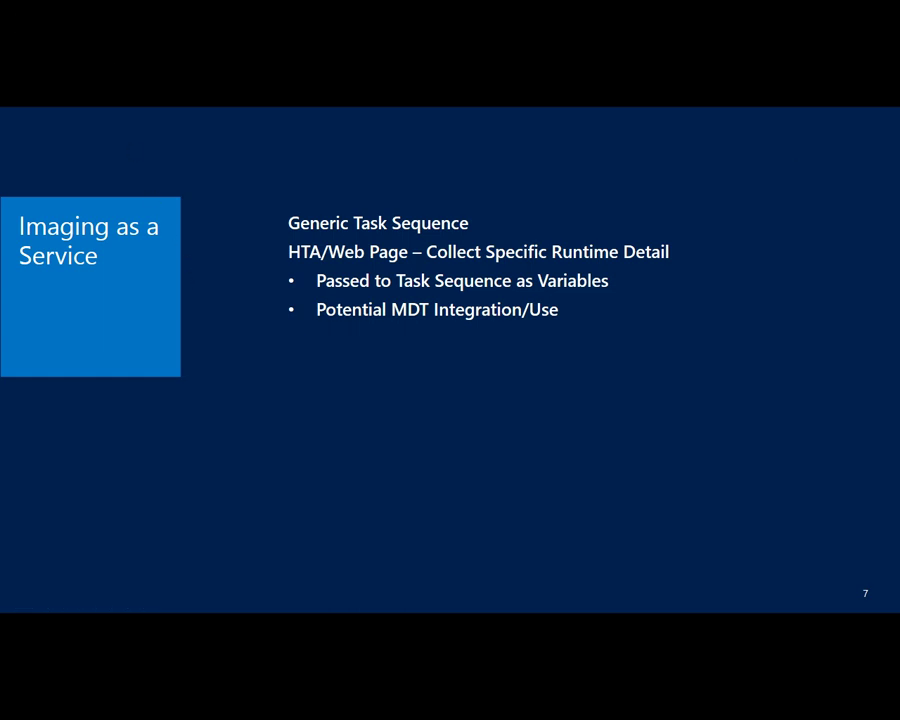
# Open a new Internet Explorer window and switch back to the Imaging as a Service slide.
pyautogui.moveTo(555, 706)
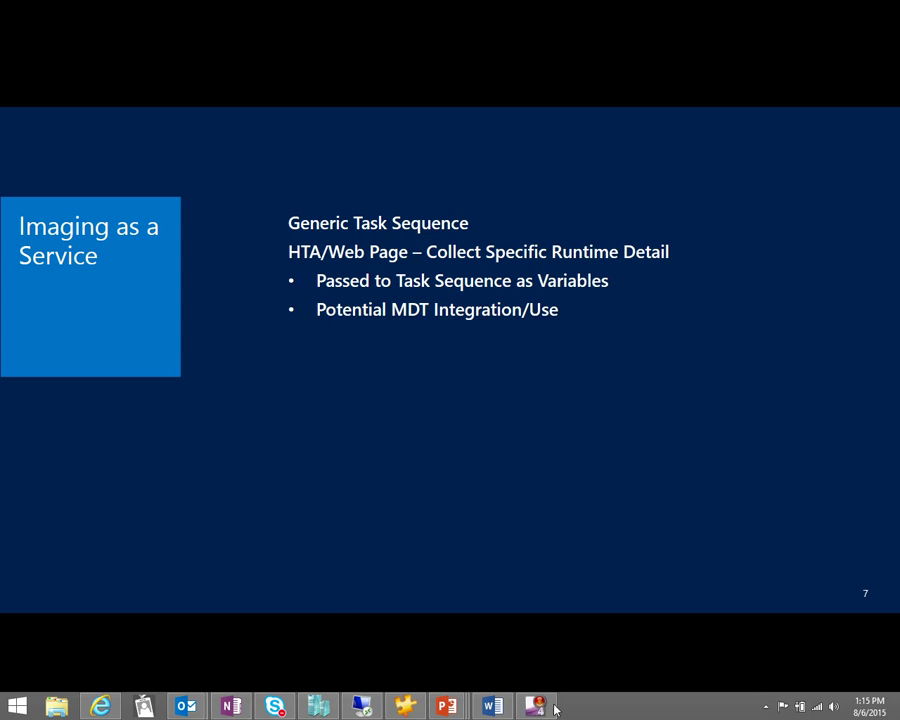
pyautogui.rightClick(88, 708)
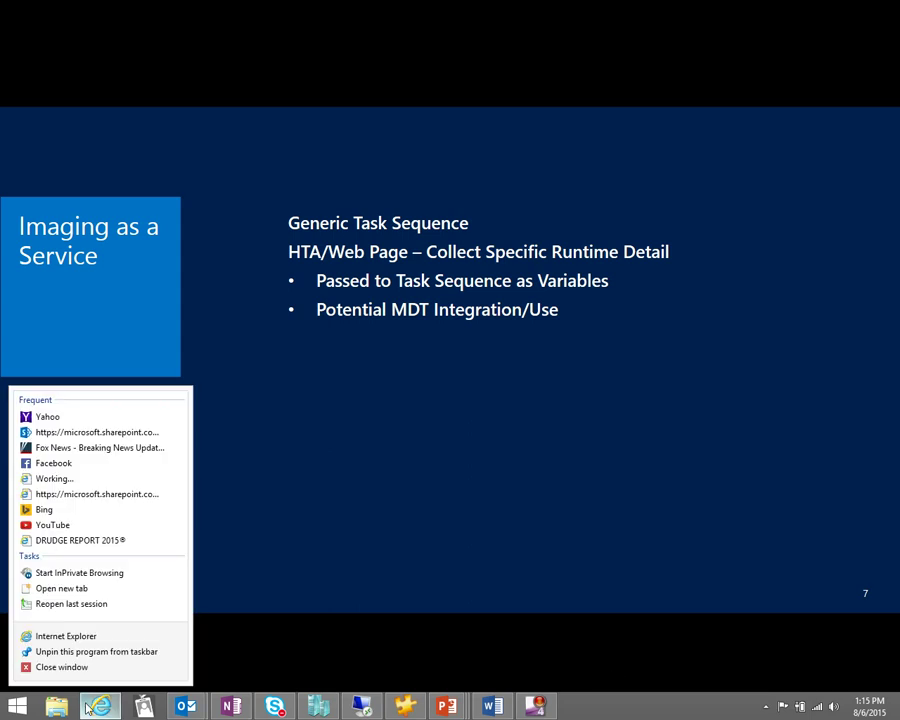
pyautogui.click(100, 638)
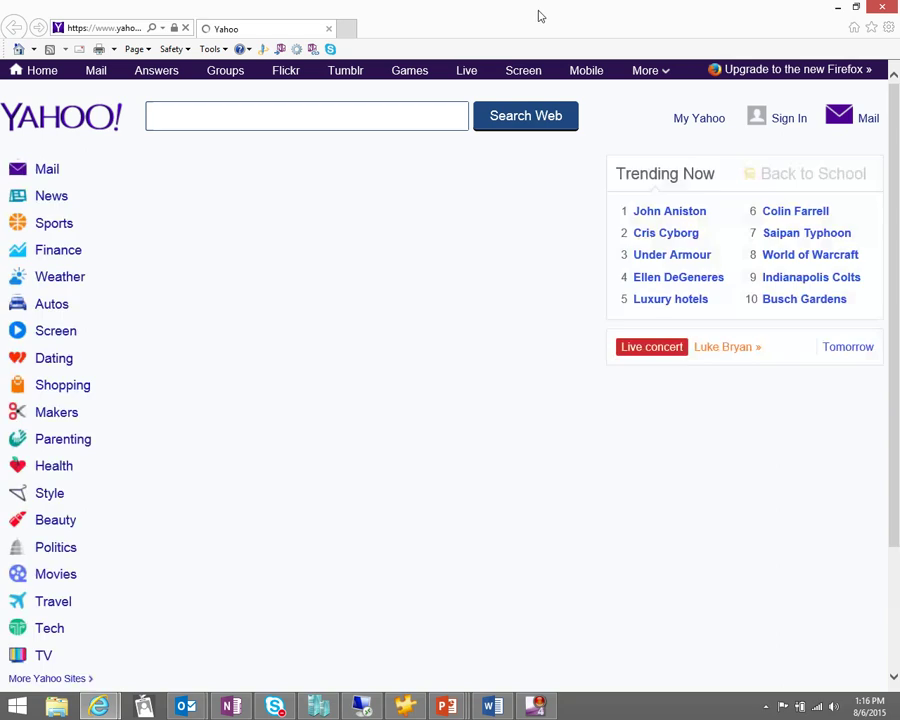
pyautogui.hotkey('alt', 'Tab')
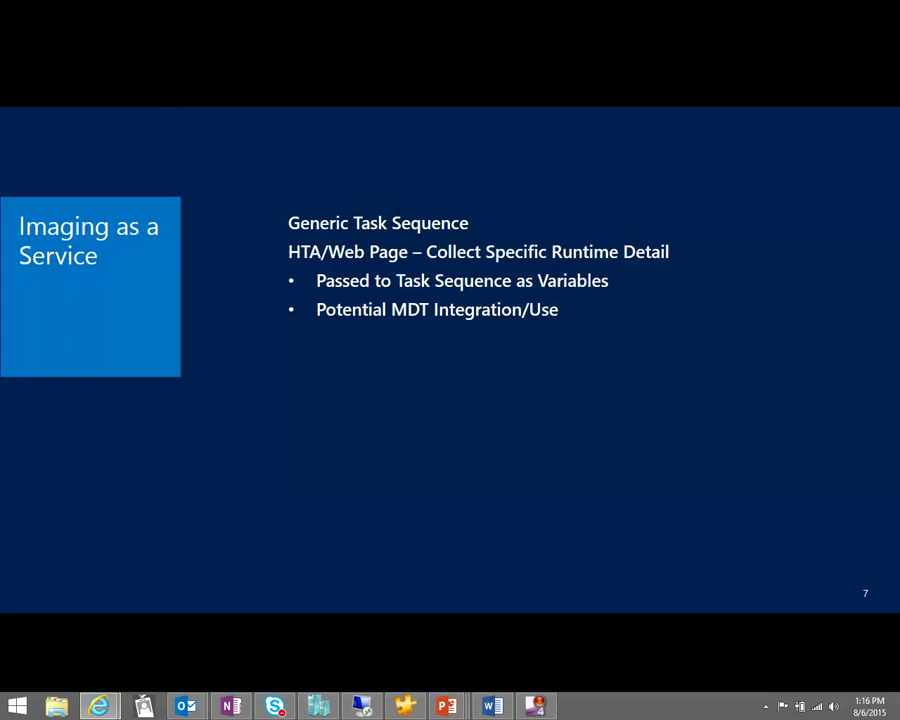